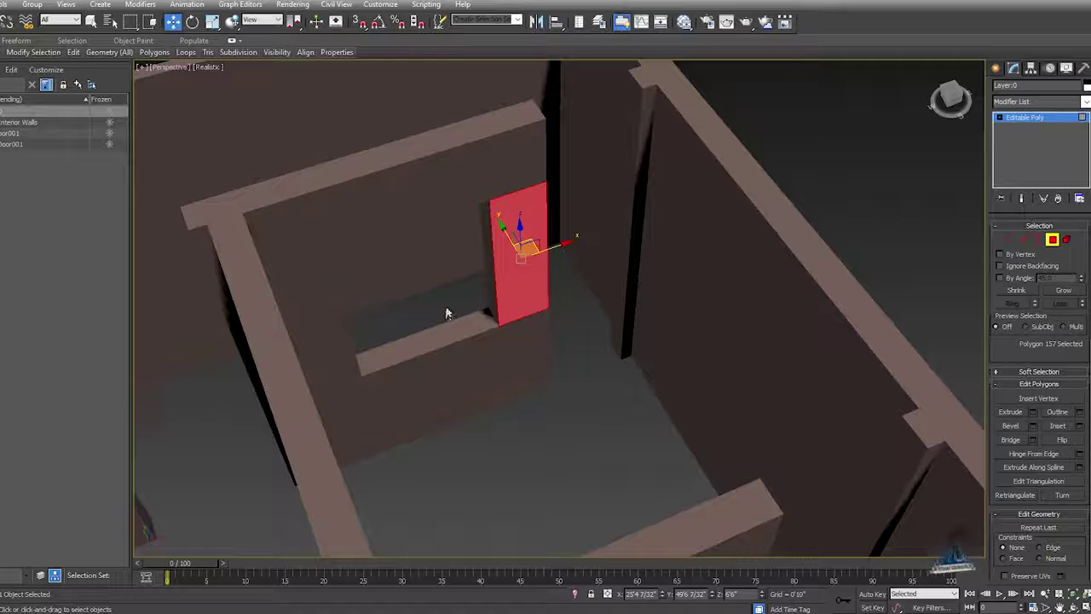
# Inspect the interior wall opening beside the selected polygon in the perspective view
pyautogui.moveTo(506, 339); pyautogui.dragTo(481, 274, button='middle')
pyautogui.scroll(-2, 488, 285)
pyautogui.moveTo(574, 433); pyautogui.dragTo(567, 383, button='middle')
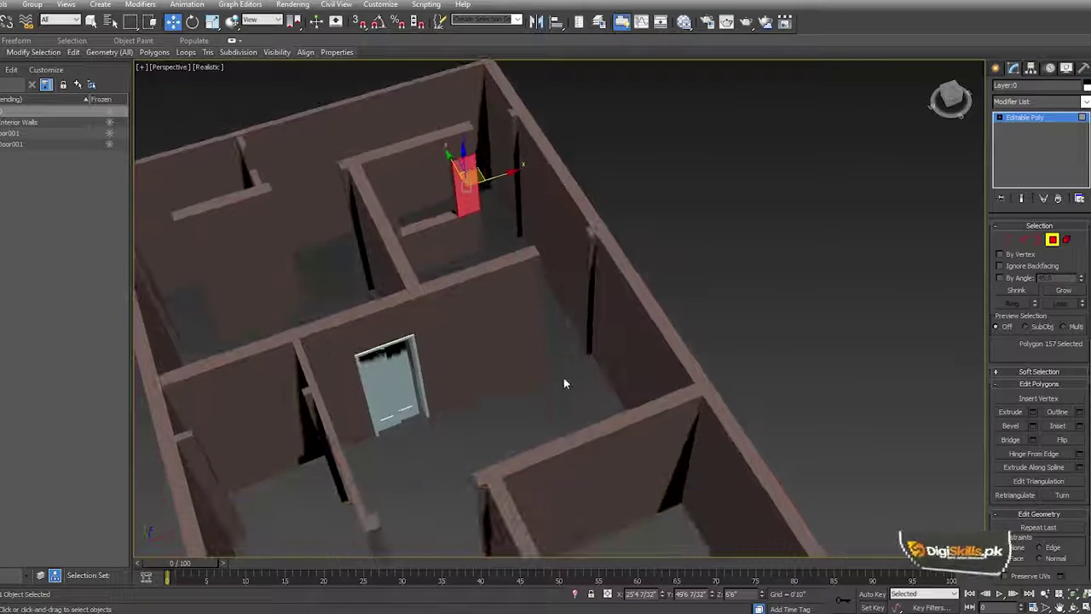
pyautogui.scroll(5, 417, 190)
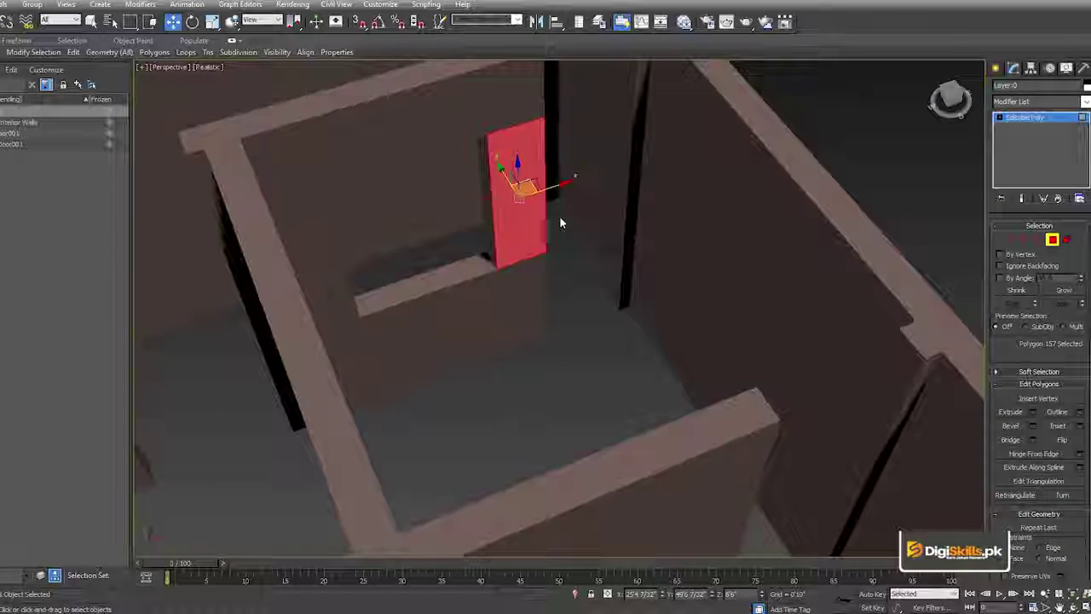
pyautogui.moveTo(559, 215); pyautogui.dragTo(545, 317, button='middle')
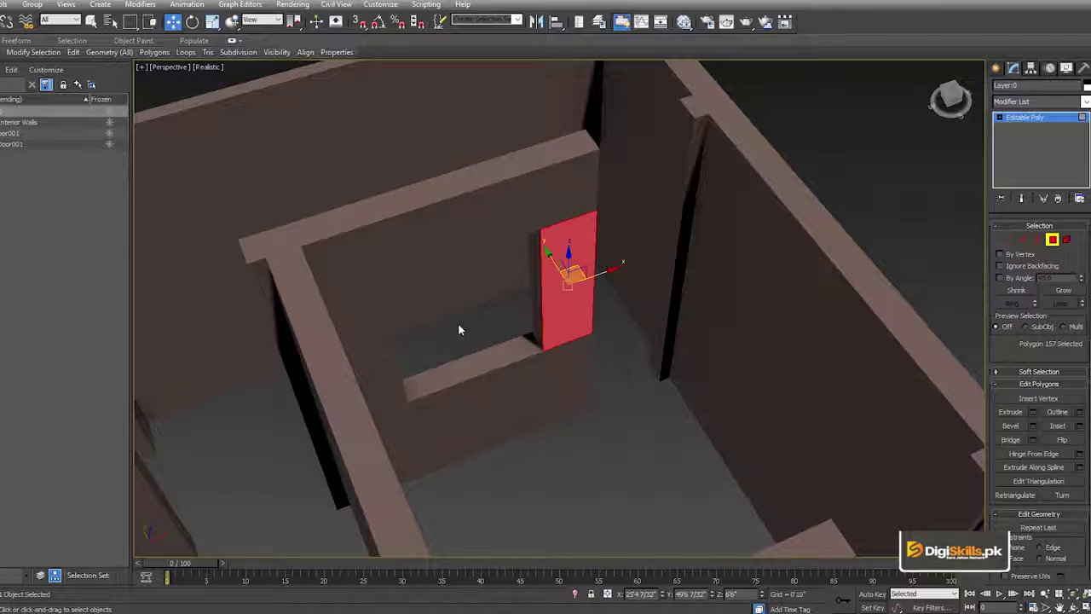
# Deselect the polygon and examine the floor plan in the Top view to locate the window openings
pyautogui.hotkey('alt', 'w')
pyautogui.click(383, 248)
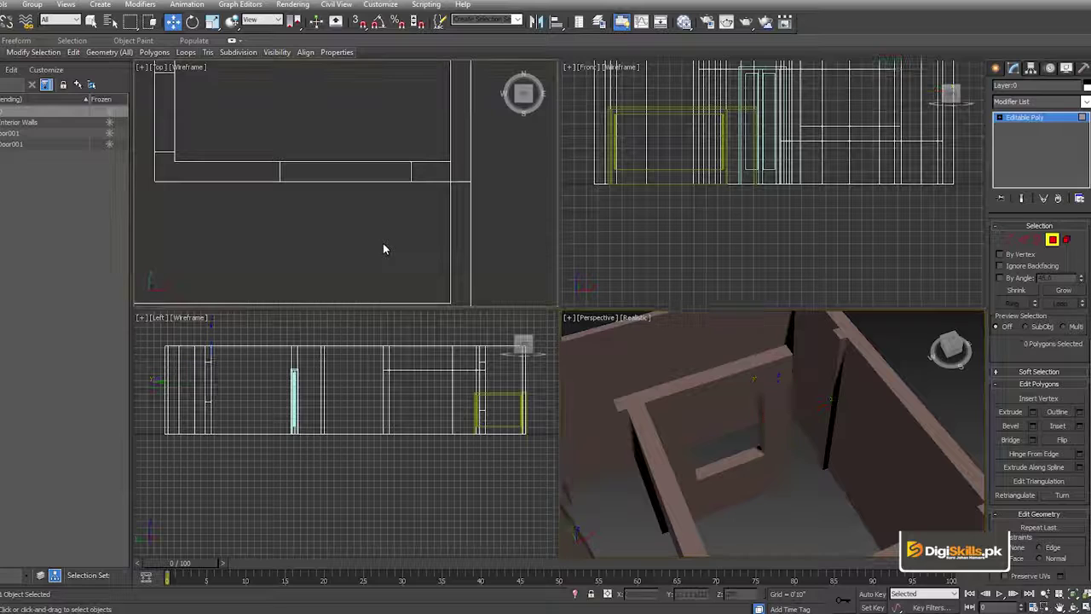
pyautogui.hotkey('alt', 'w')
pyautogui.scroll(-6, 441, 263)
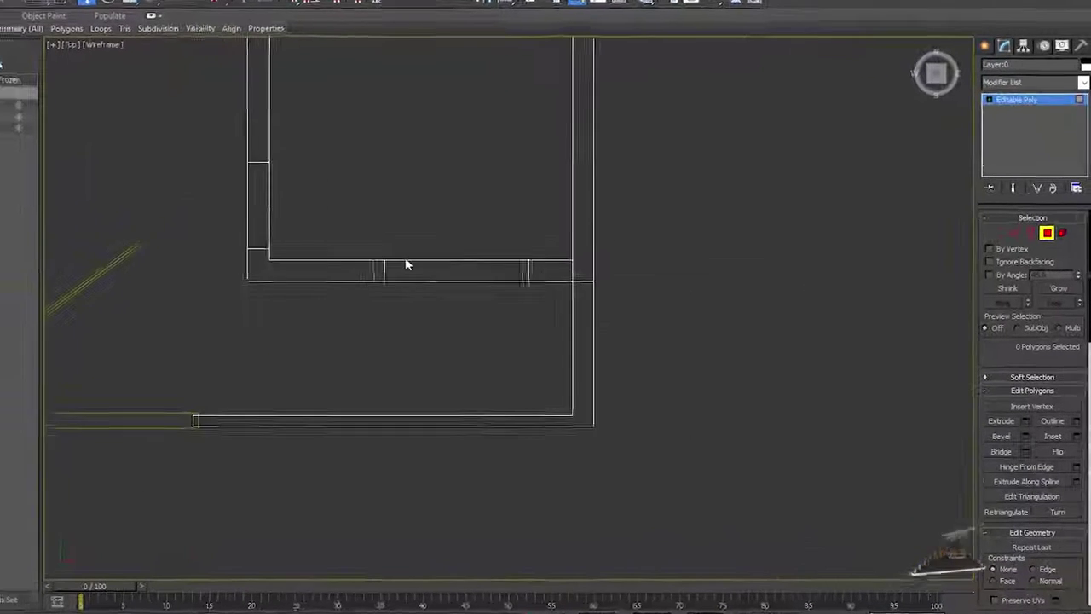
pyautogui.moveTo(381, 306); pyautogui.dragTo(380, 315, button='middle')
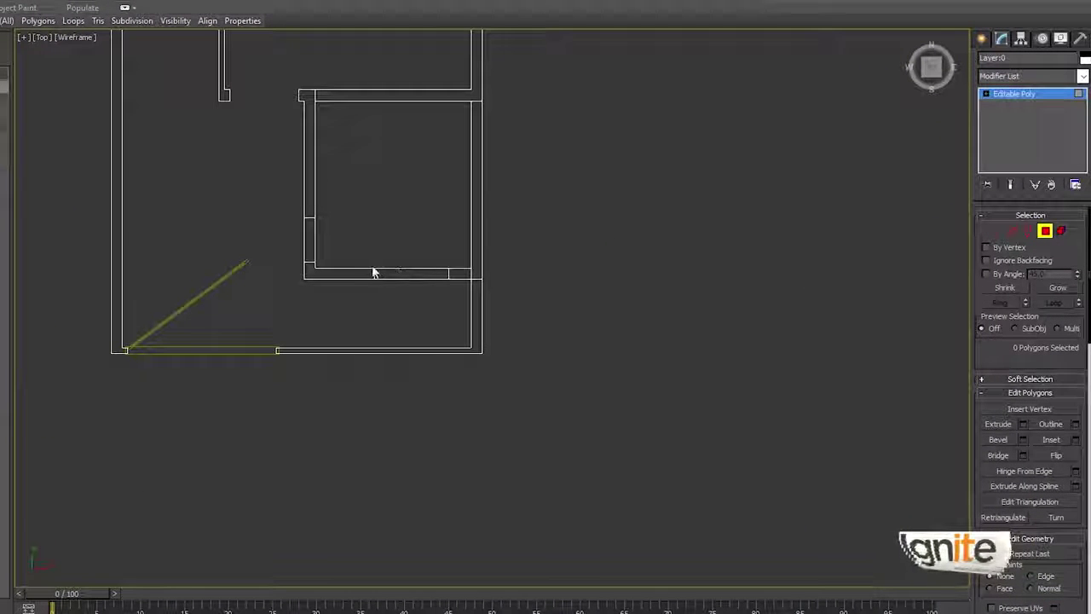
pyautogui.moveTo(432, 163); pyautogui.dragTo(421, 390, button='middle')
pyautogui.moveTo(327, 165); pyautogui.dragTo(303, 256, button='middle')
pyautogui.scroll(2, 295, 245)
pyautogui.scroll(-2, 295, 246)
pyautogui.moveTo(367, 117); pyautogui.dragTo(350, 258, button='middle')
pyautogui.scroll(3, 349, 263)
pyautogui.scroll(-5, 369, 184)
pyautogui.moveTo(372, 537); pyautogui.dragTo(373, 349, button='middle')
pyautogui.scroll(5, 390, 360)
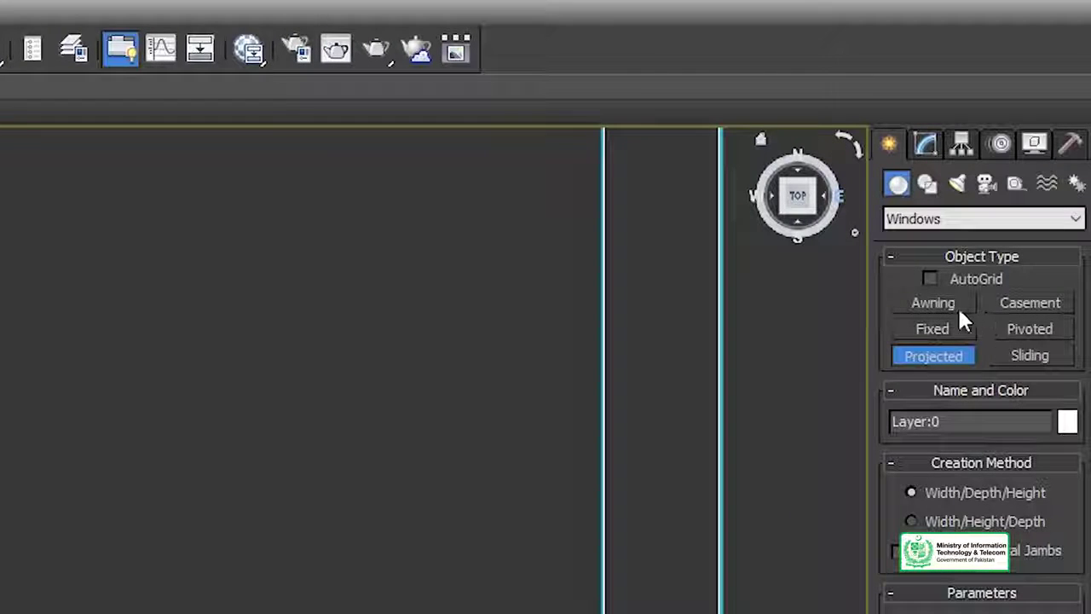
# Create a Projected window snapped to the corners of the front room's wall opening, 5'0" wide, 0'9" deep and about 4'5" high
pyautogui.click(930, 362)
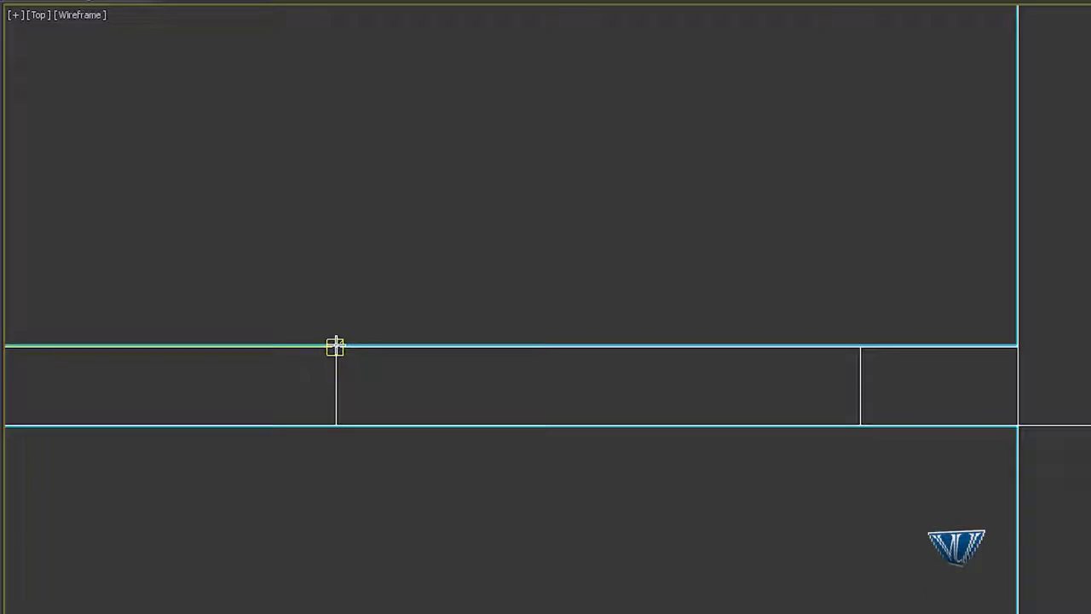
pyautogui.moveTo(335, 346); pyautogui.dragTo(864, 353)
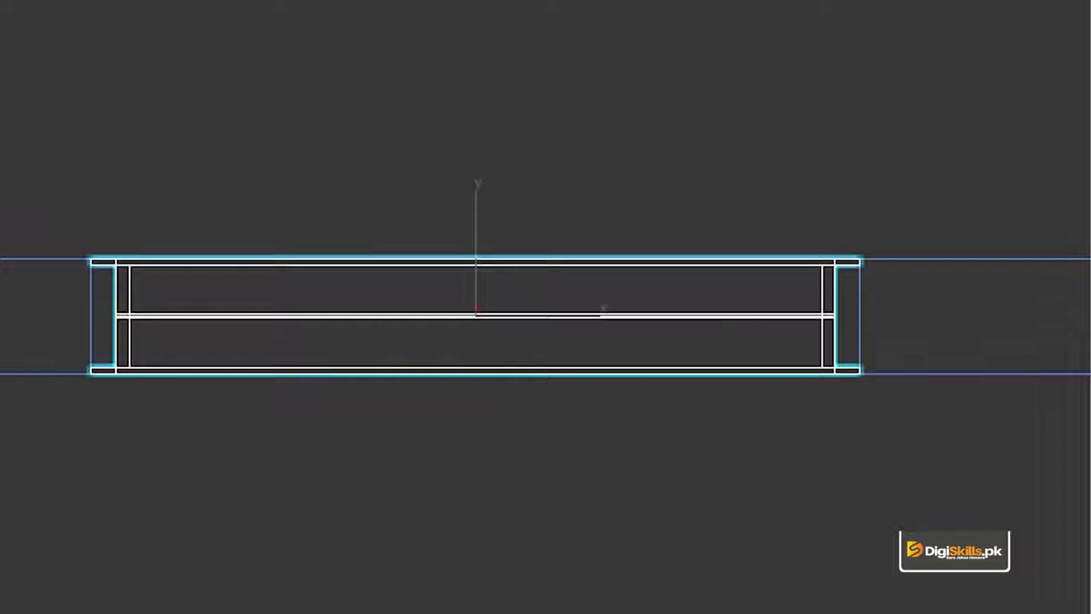
pyautogui.moveTo(507, 237); pyautogui.dragTo(431, 358)
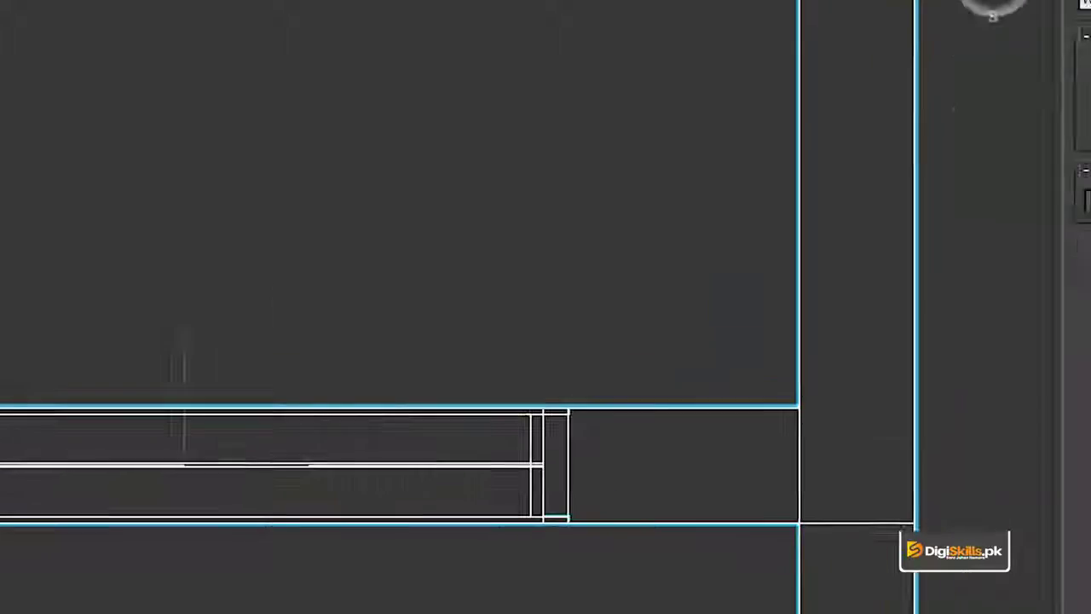
# Set the new projected window's height to 4'
pyautogui.click(919, 25)
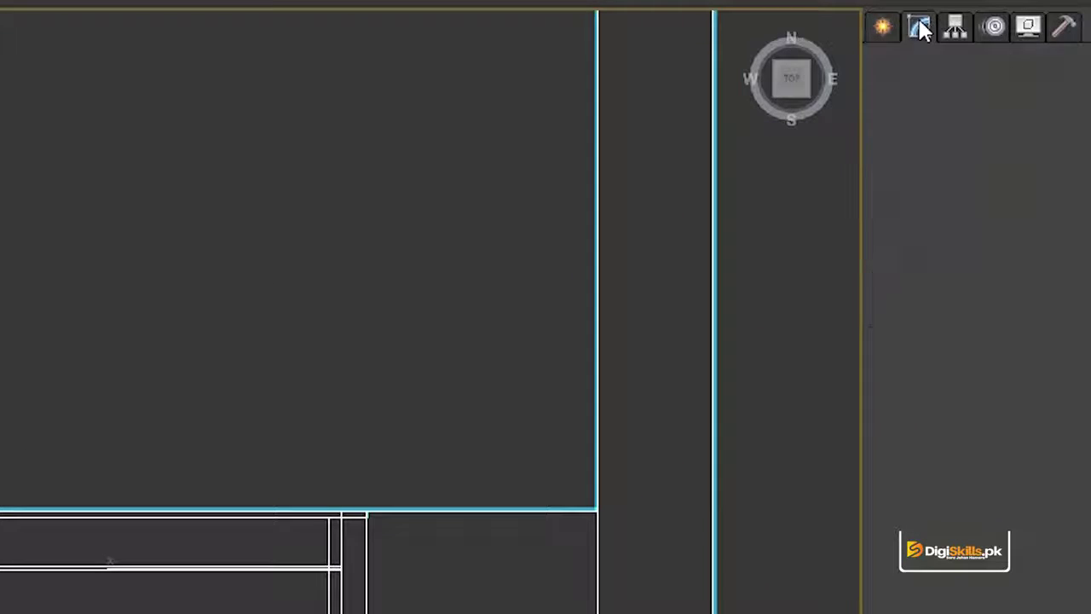
pyautogui.click(258, 570)
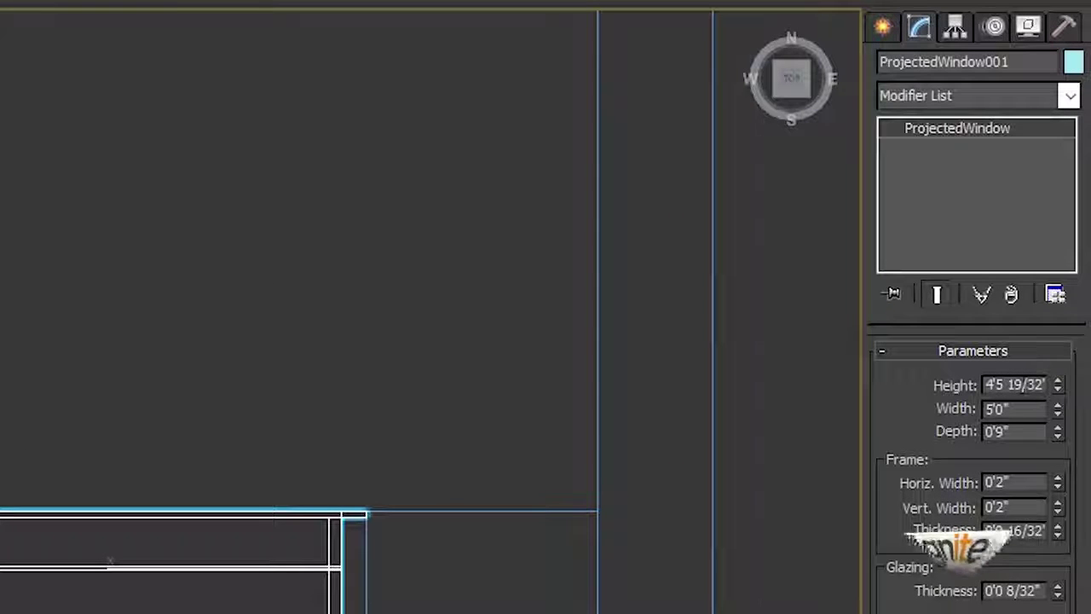
pyautogui.moveTo(1047, 385); pyautogui.dragTo(971, 385)
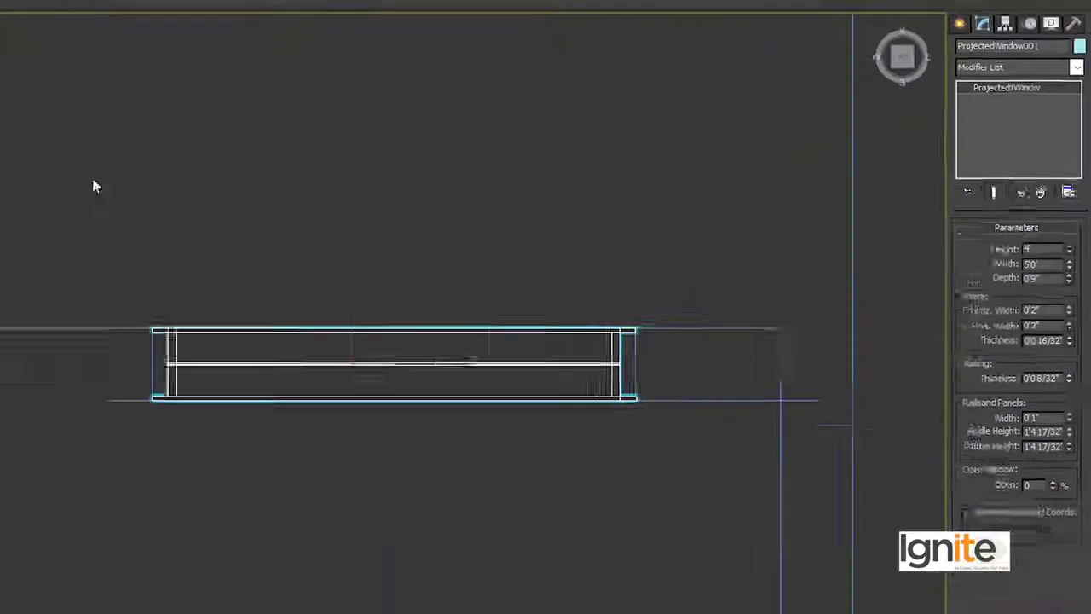
# Examine in perspective how the projected window sits relative to the front room's wall opening
pyautogui.hotkey('alt', 'w')
pyautogui.click(754, 533)
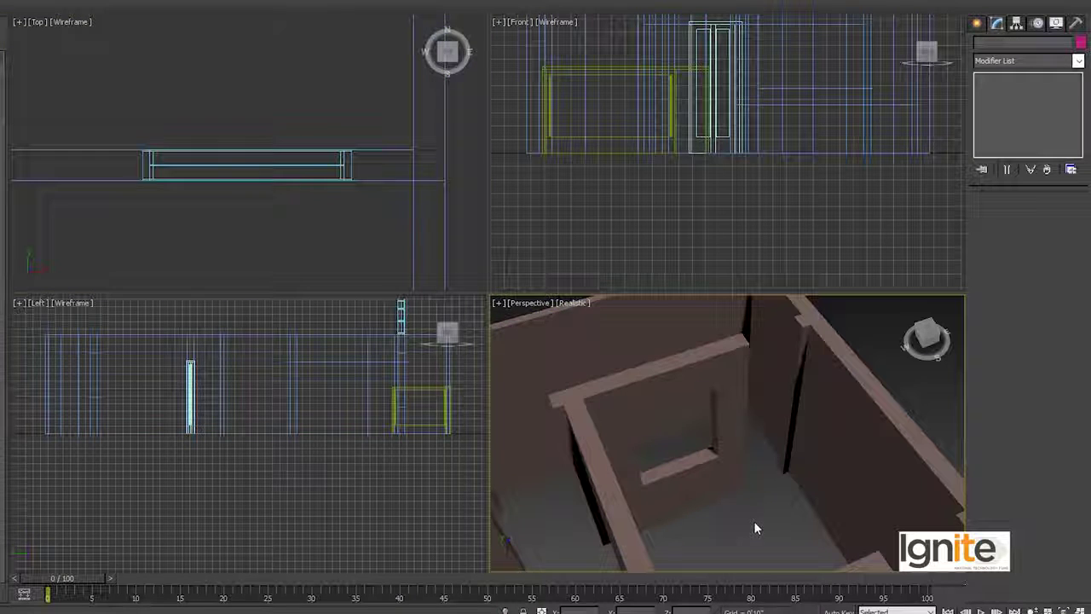
pyautogui.hotkey('alt', 'w')
pyautogui.click(502, 385)
pyautogui.press('z')
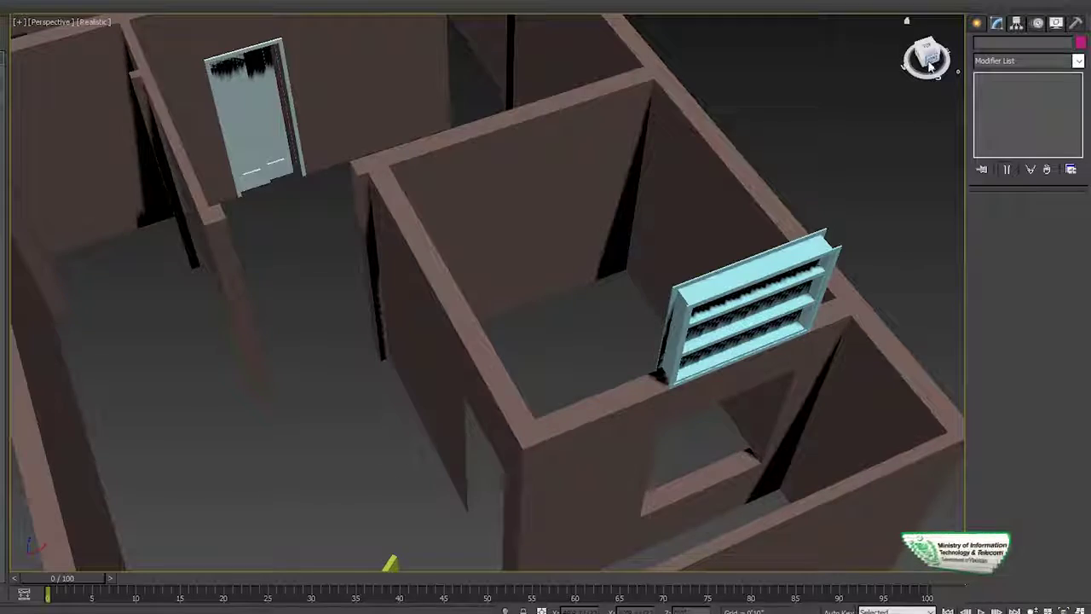
pyautogui.moveTo(931, 66); pyautogui.dragTo(920, 61)
pyautogui.scroll(3, 646, 187)
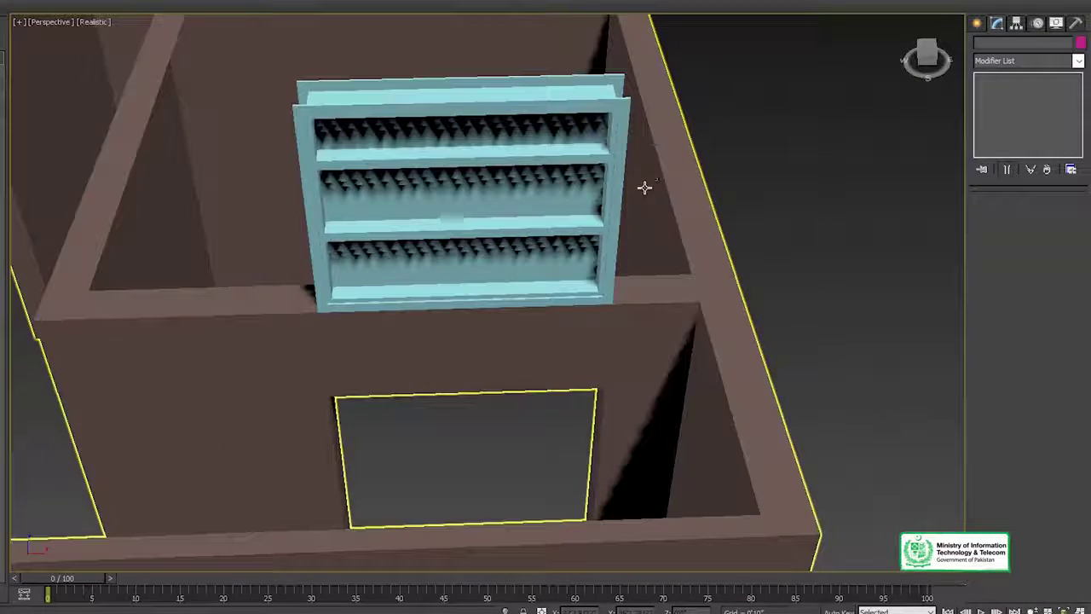
pyautogui.moveTo(497, 270); pyautogui.dragTo(541, 256, button='middle')
pyautogui.scroll(3, 533, 245)
pyautogui.scroll(-3, 533, 246)
# Select the projected window above the front room's wall and set its height to 6'
pyautogui.click(520, 163)
pyautogui.scroll(-1, 519, 162)
pyautogui.scroll(-3, 521, 157)
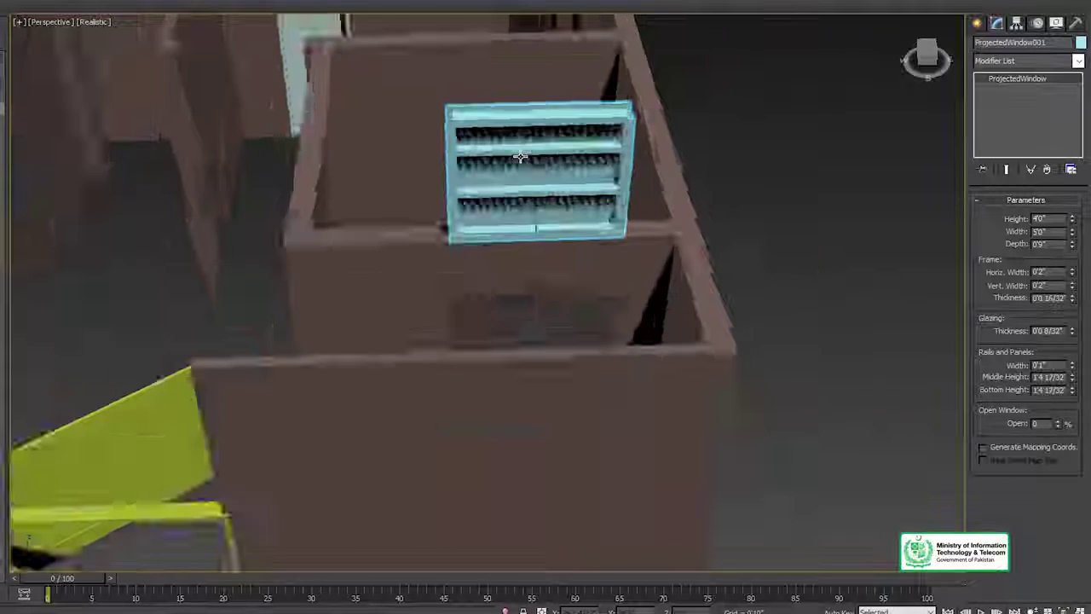
pyautogui.scroll(-4, 521, 157)
pyautogui.moveTo(520, 156); pyautogui.dragTo(531, 305, button='middle')
pyautogui.scroll(2, 530, 304)
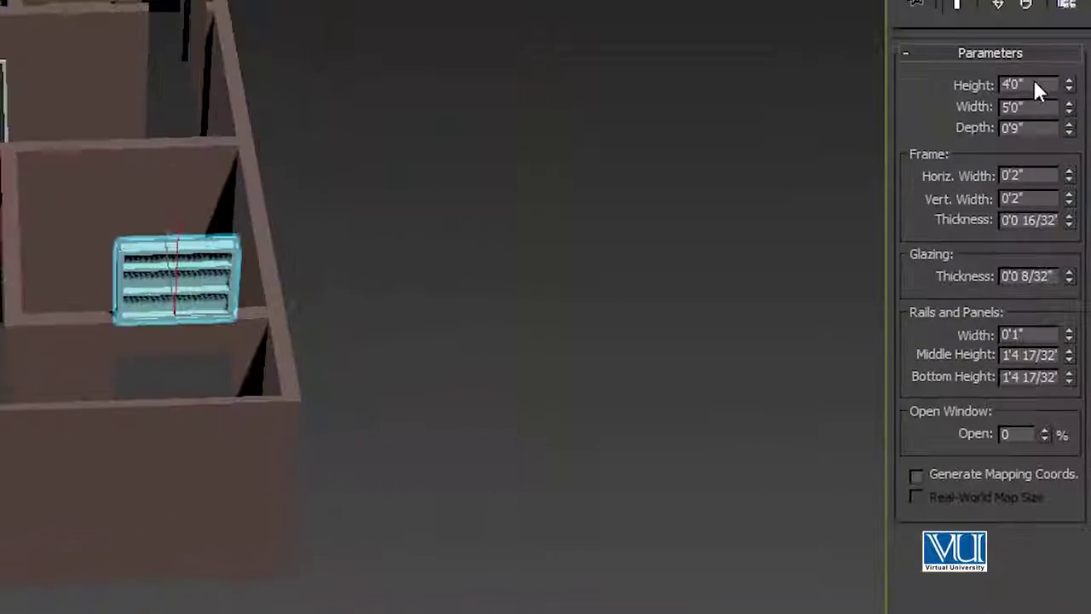
pyautogui.click(1054, 218)
pyautogui.write("6'")
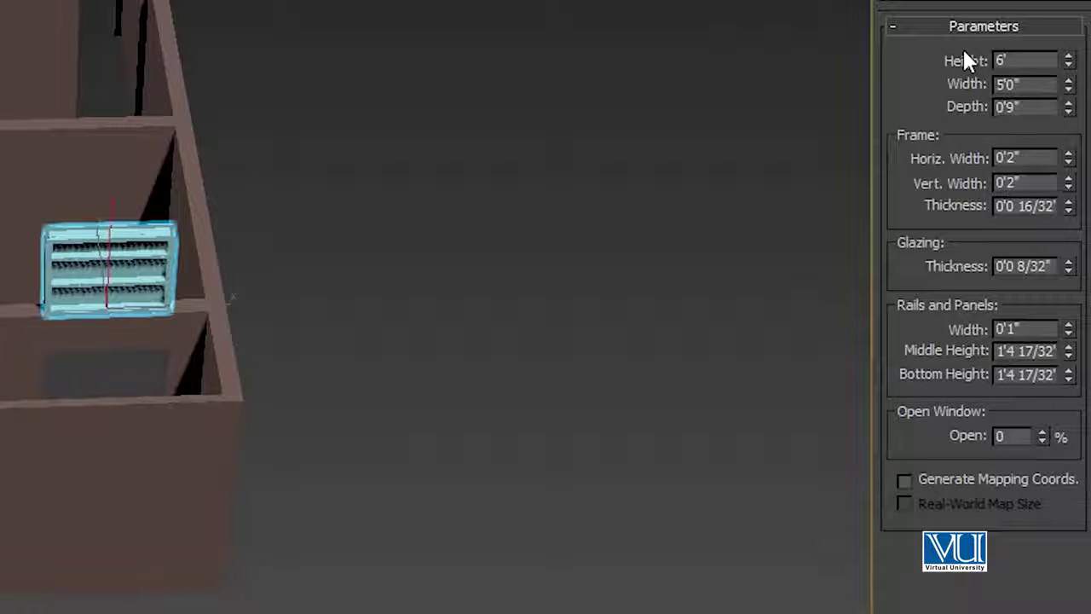
pyautogui.press('Return')
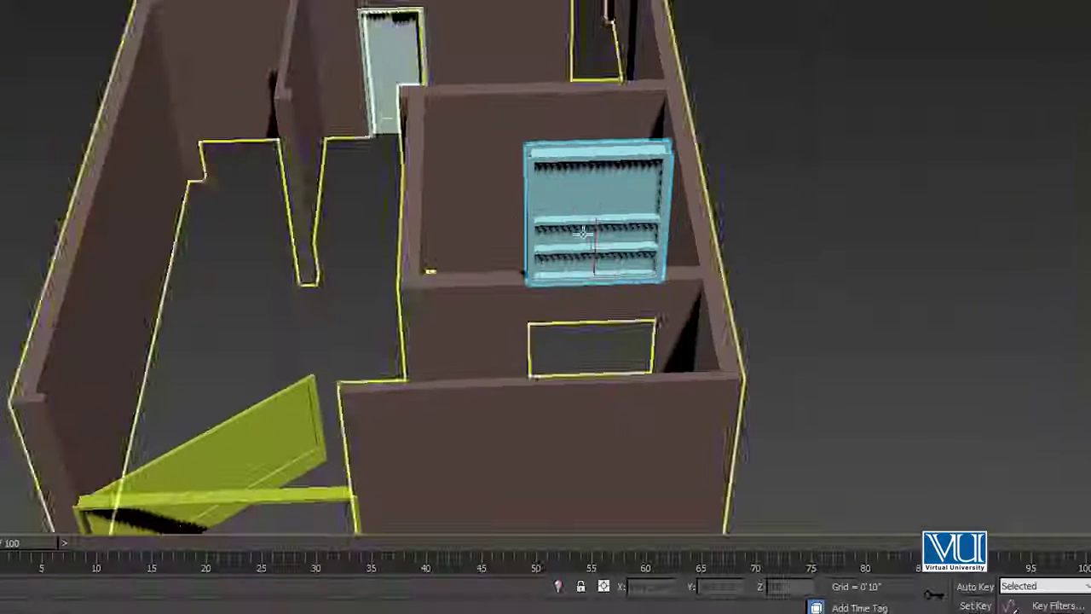
# Move the projected window into the wall opening by setting its Z position to 3'0"
pyautogui.moveTo(562, 200); pyautogui.dragTo(497, 110, button='middle')
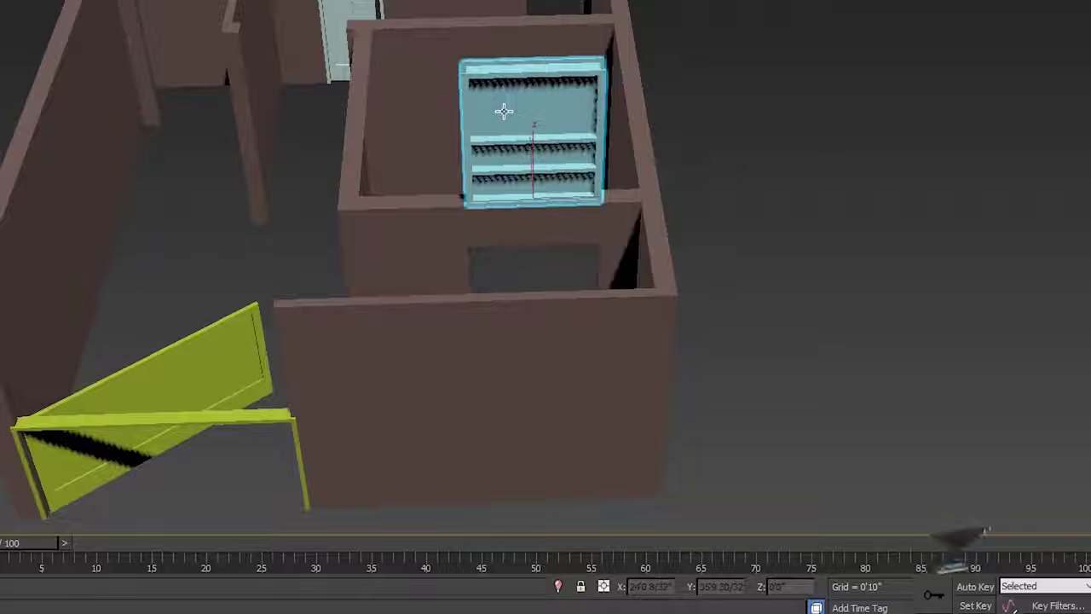
pyautogui.press('w')
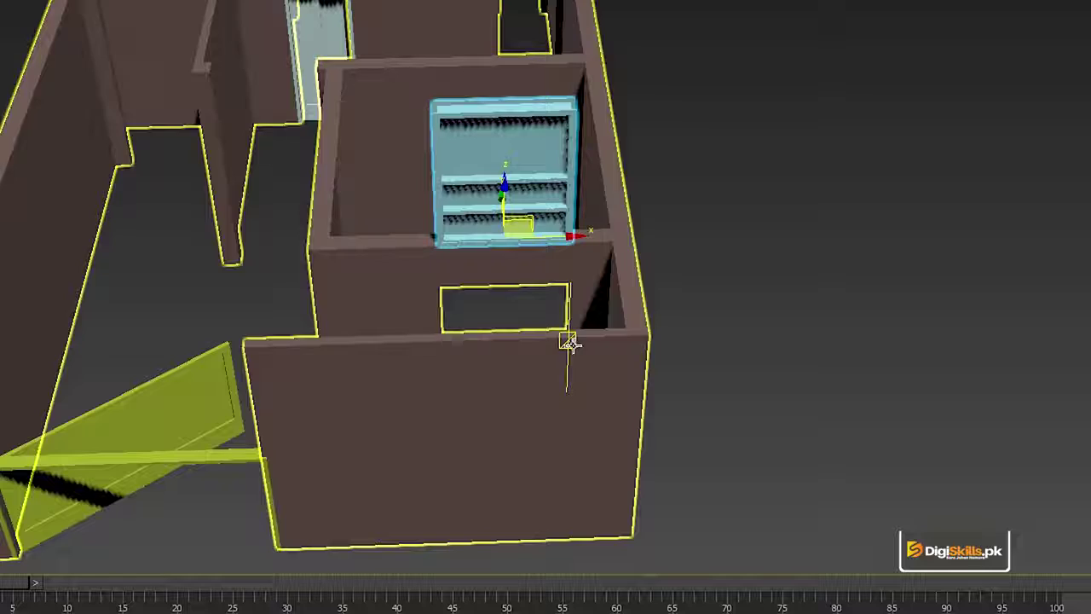
pyautogui.write('3')
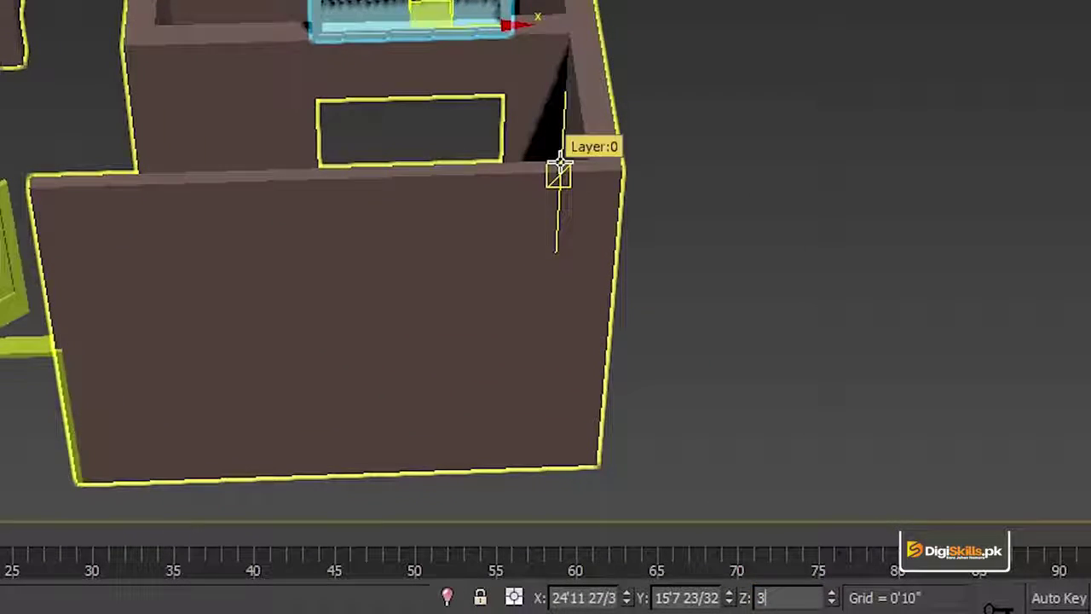
pyautogui.press('Return')
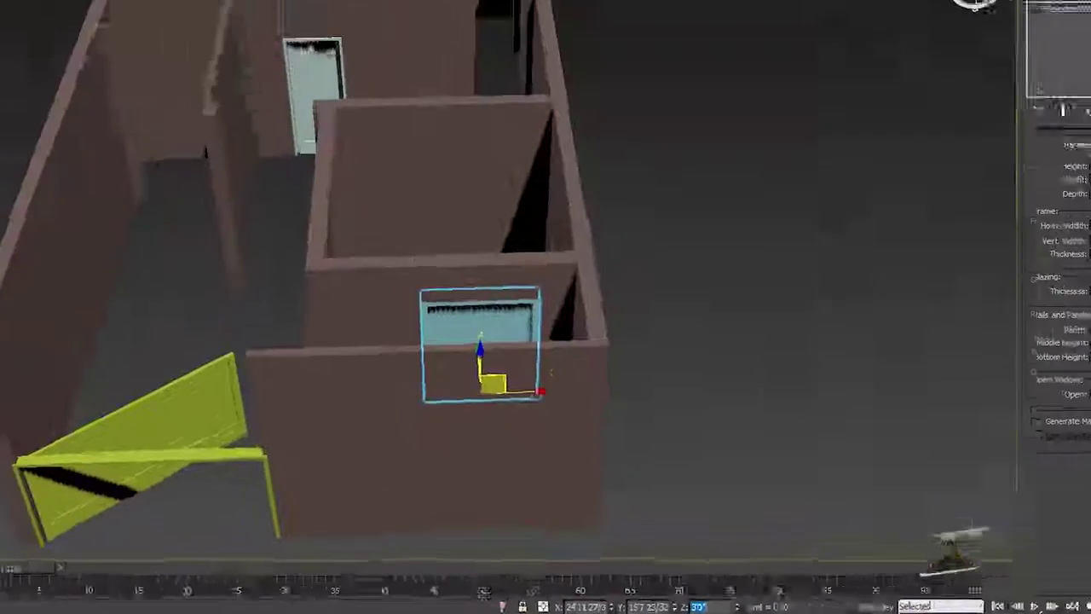
# Set the window frame's horizontal width to 0'3 9/32" and its vertical width to 0'2 31/32"
pyautogui.keyDown('alt'); pyautogui.moveTo(495, 251); pyautogui.dragTo(606, 285, button='middle'); pyautogui.keyUp('alt')
pyautogui.keyDown('alt'); pyautogui.moveTo(920, 213); pyautogui.dragTo(762, 149, button='middle'); pyautogui.keyUp('alt')
pyautogui.scroll(3, 466, 354)
pyautogui.scroll(3, 466, 354)
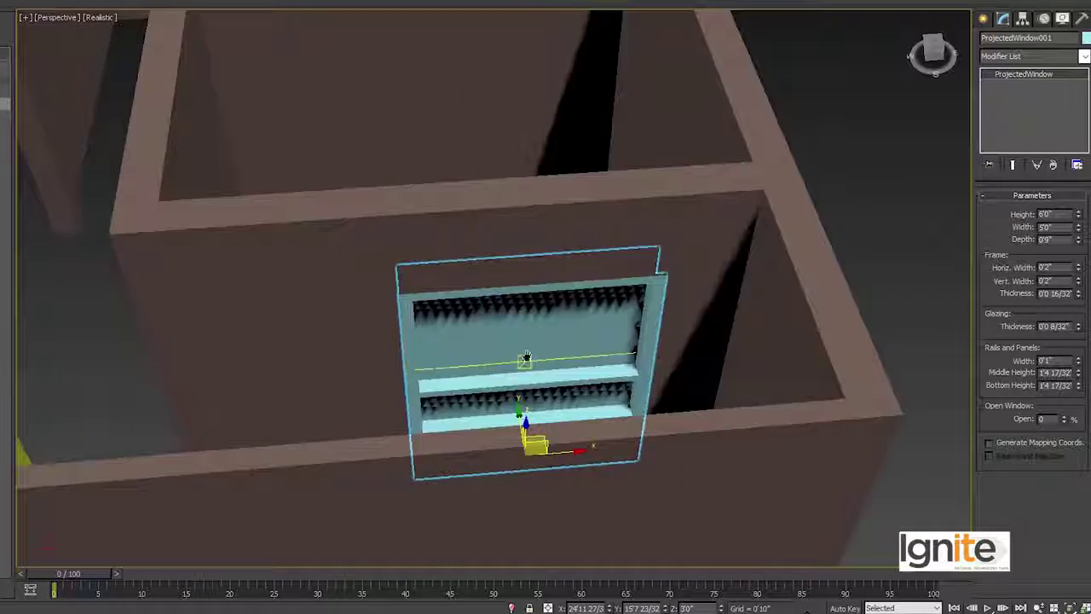
pyautogui.moveTo(523, 361); pyautogui.dragTo(505, 272, button='middle')
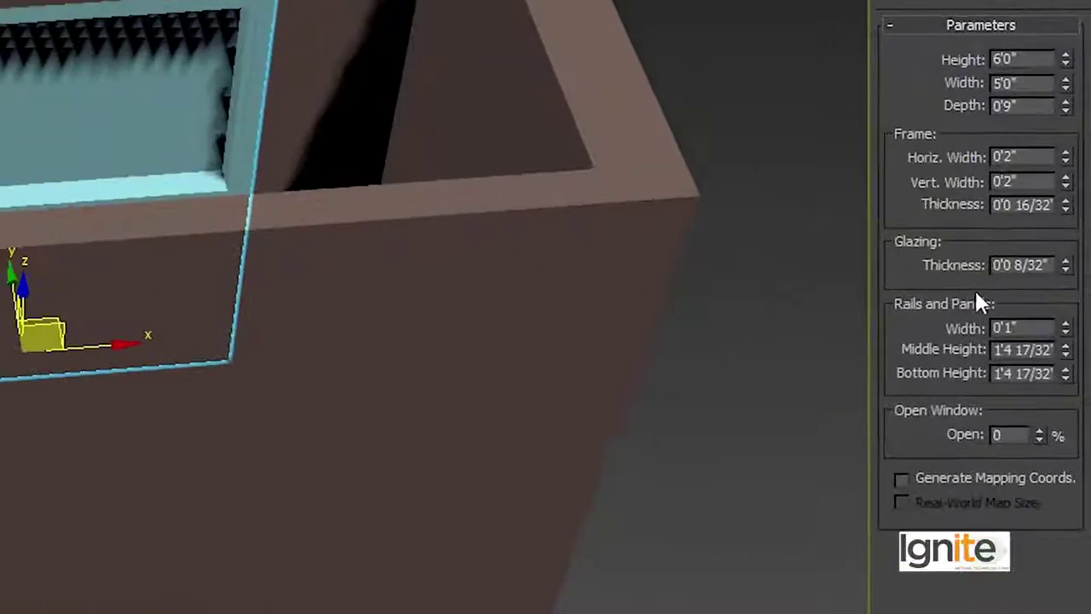
pyautogui.click(1065, 153)
pyautogui.click(1066, 153)
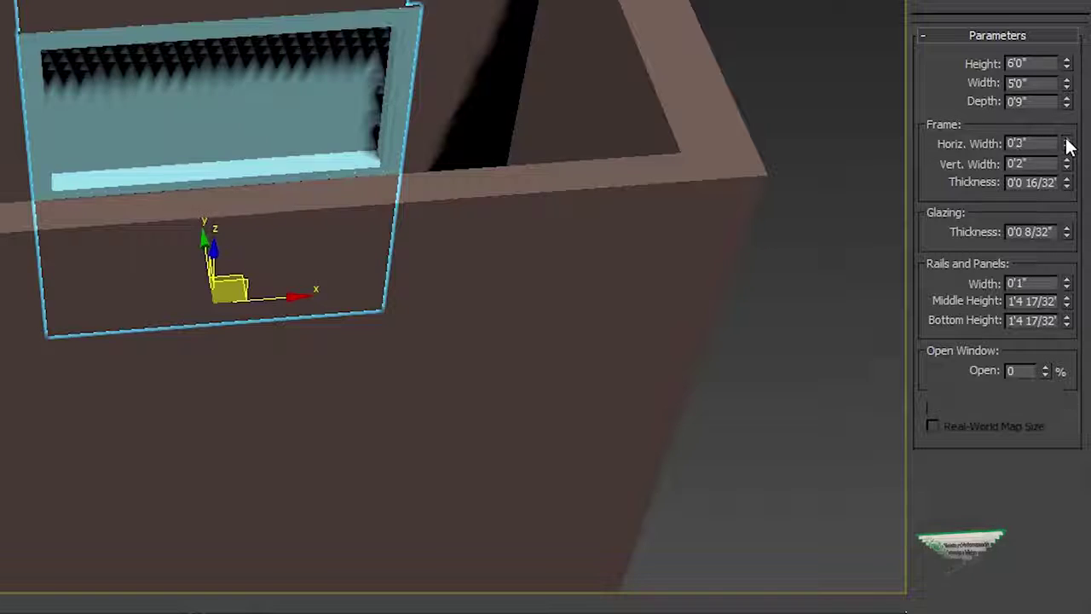
pyautogui.moveTo(1070, 146); pyautogui.dragTo(1066, 147)
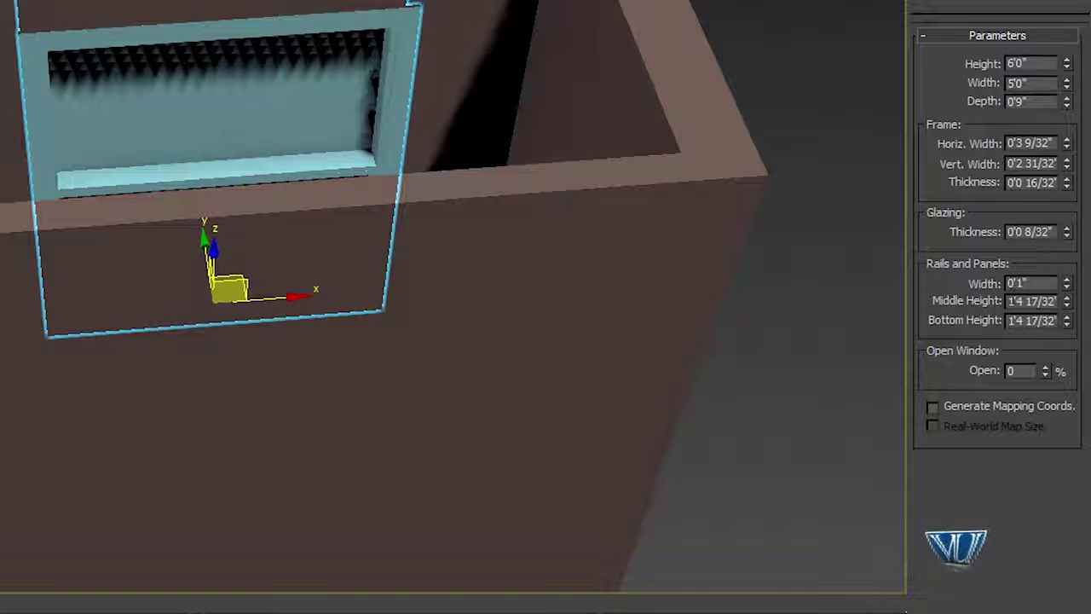
# Open the projected window's panels to 90%
pyautogui.moveTo(1043, 368); pyautogui.dragTo(1044, 368)
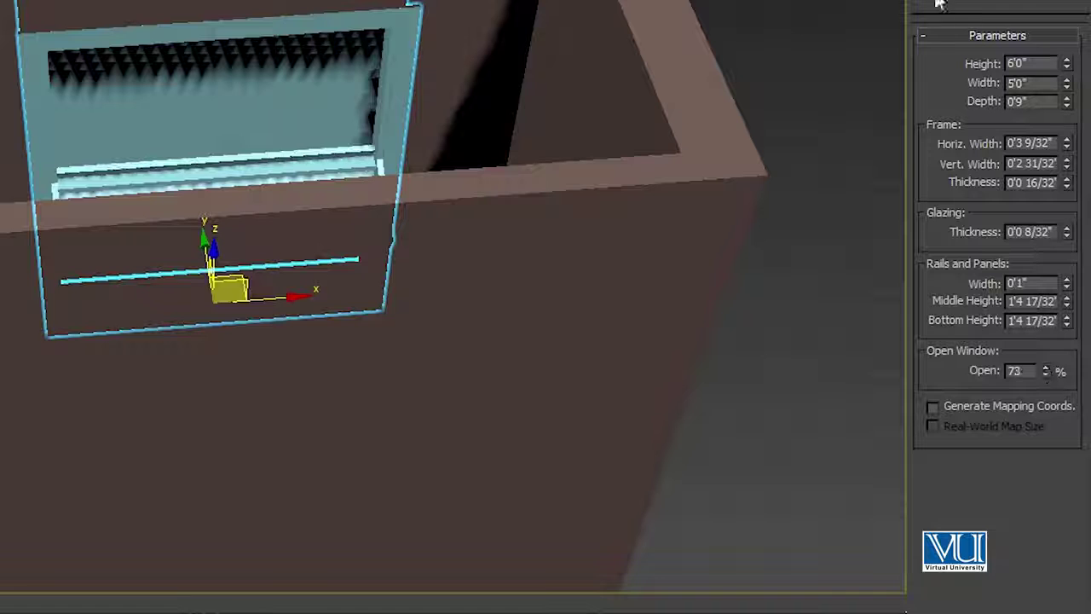
pyautogui.moveTo(865, 2); pyautogui.dragTo(865, 1)
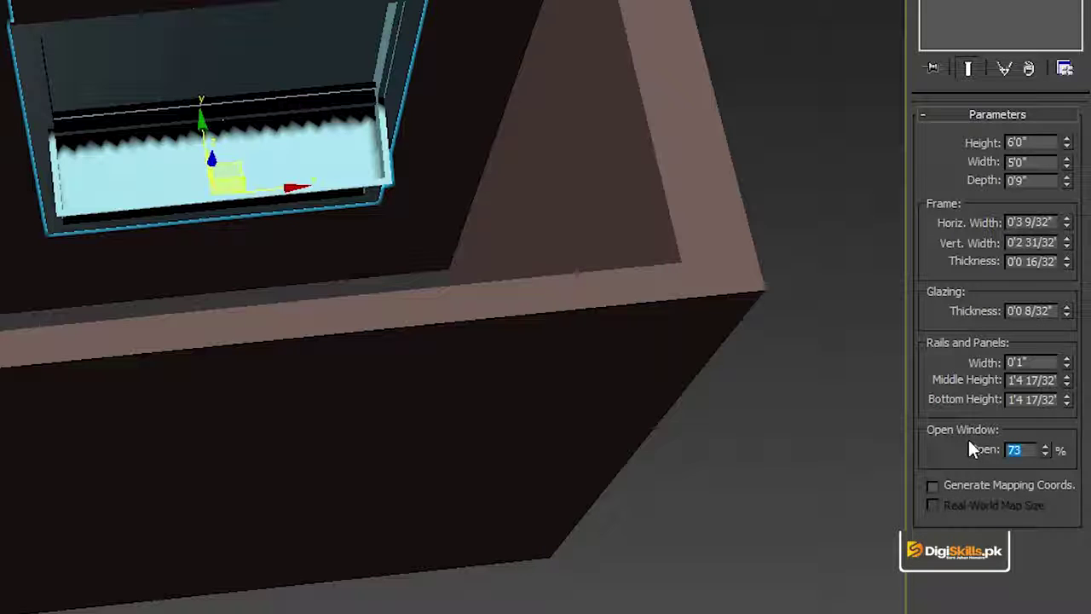
pyautogui.write('90')
pyautogui.press('Return')
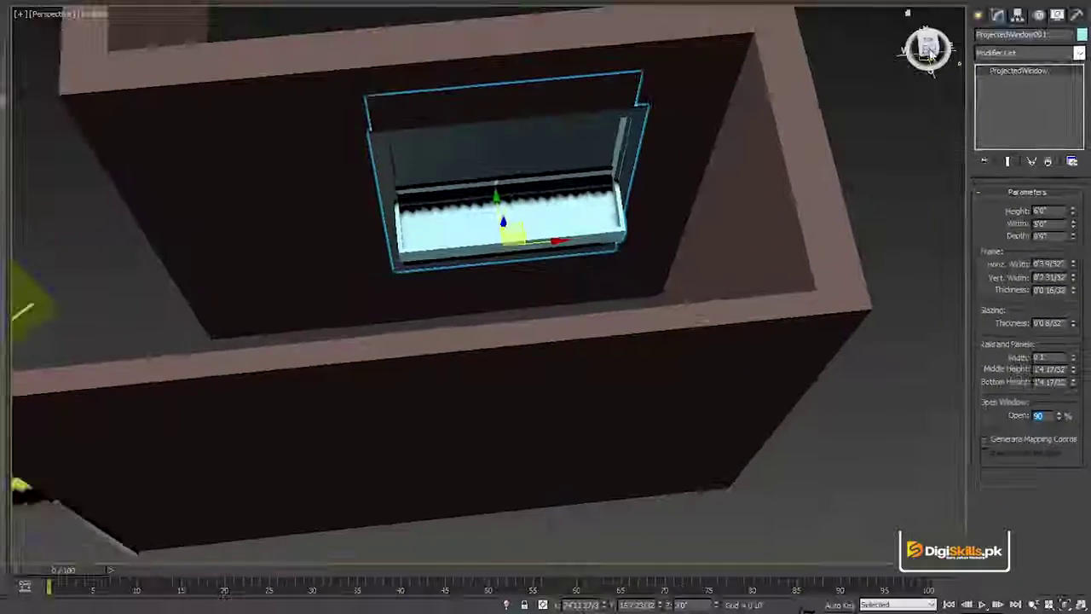
# Examine the opened window and the remaining wall openings of the house in perspective
pyautogui.moveTo(926, 50); pyautogui.dragTo(963, 68)
pyautogui.keyDown('alt'); pyautogui.moveTo(805, 607); pyautogui.dragTo(806, 608, button='middle'); pyautogui.keyUp('alt')
pyautogui.moveTo(929, 47); pyautogui.dragTo(815, 156)
pyautogui.scroll(-5, 638, 277)
pyautogui.moveTo(620, 358); pyautogui.dragTo(596, 306, button='middle')
pyautogui.moveTo(928, 44); pyautogui.dragTo(514, 116)
pyautogui.moveTo(501, 102); pyautogui.dragTo(589, 346, button='middle')
pyautogui.moveTo(503, 175); pyautogui.dragTo(560, 392, button='middle')
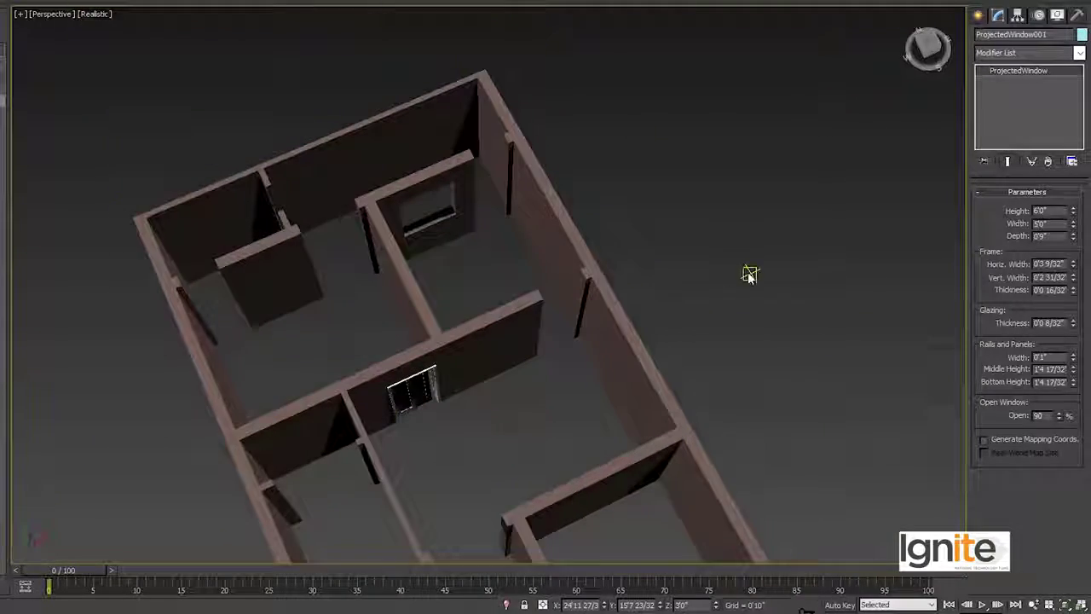
# Create a sliding window in the unfilled wall opening in the top view, about 4'0" wide, 0'9" deep and 3'0 8/32" high
pyautogui.hotkey('alt', 'w')
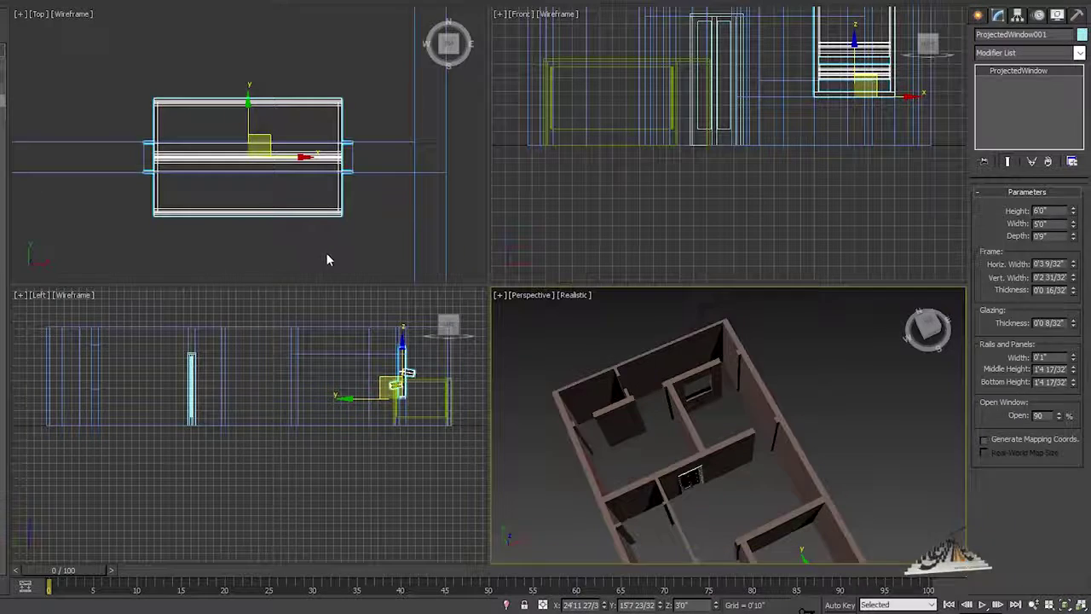
pyautogui.click(325, 252)
pyautogui.hotkey('alt', 'w')
pyautogui.scroll(-5, 466, 209)
pyautogui.moveTo(528, 134); pyautogui.dragTo(506, 422, button='middle')
pyautogui.moveTo(458, 223); pyautogui.dragTo(554, 495, button='middle')
pyautogui.moveTo(424, 264); pyautogui.dragTo(471, 473, button='middle')
pyautogui.moveTo(513, 298); pyautogui.dragTo(456, 550, button='middle')
pyautogui.scroll(5, 456, 399)
pyautogui.moveTo(481, 442); pyautogui.dragTo(415, 332, button='middle')
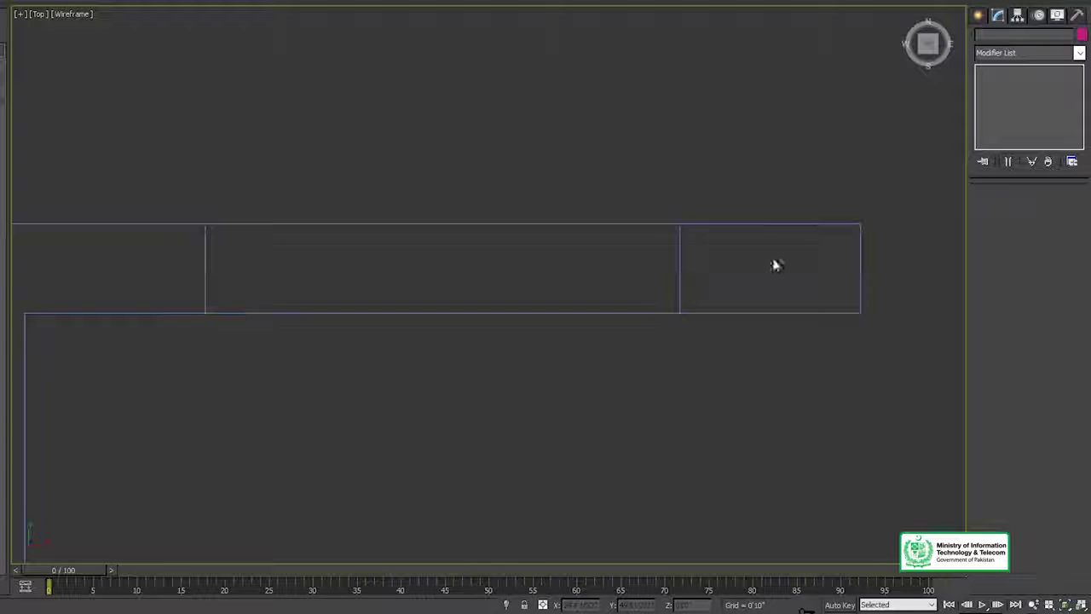
pyautogui.click(910, 34)
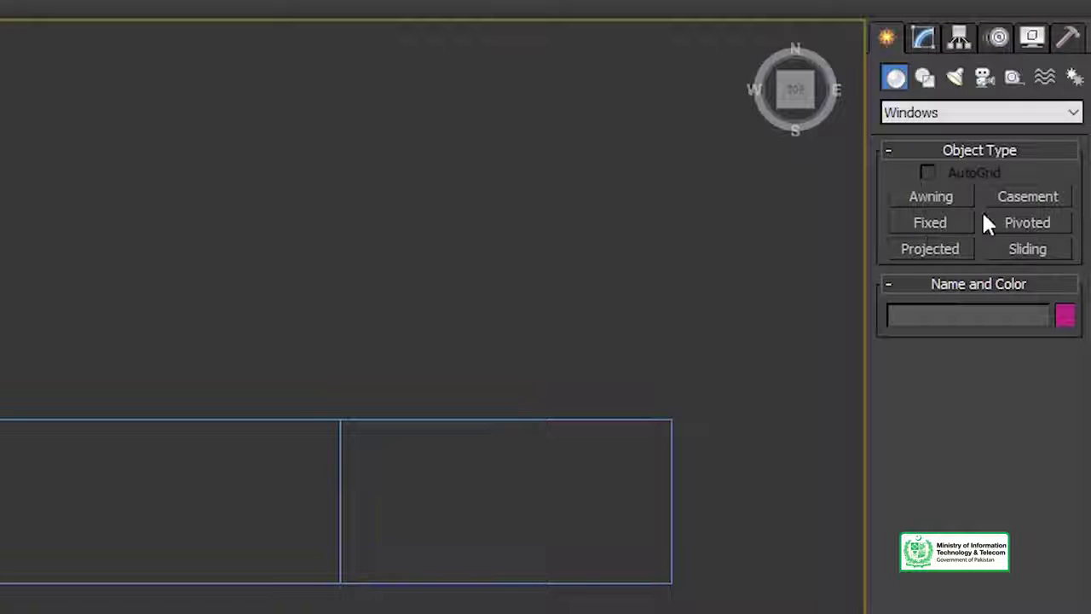
pyautogui.click(1027, 249)
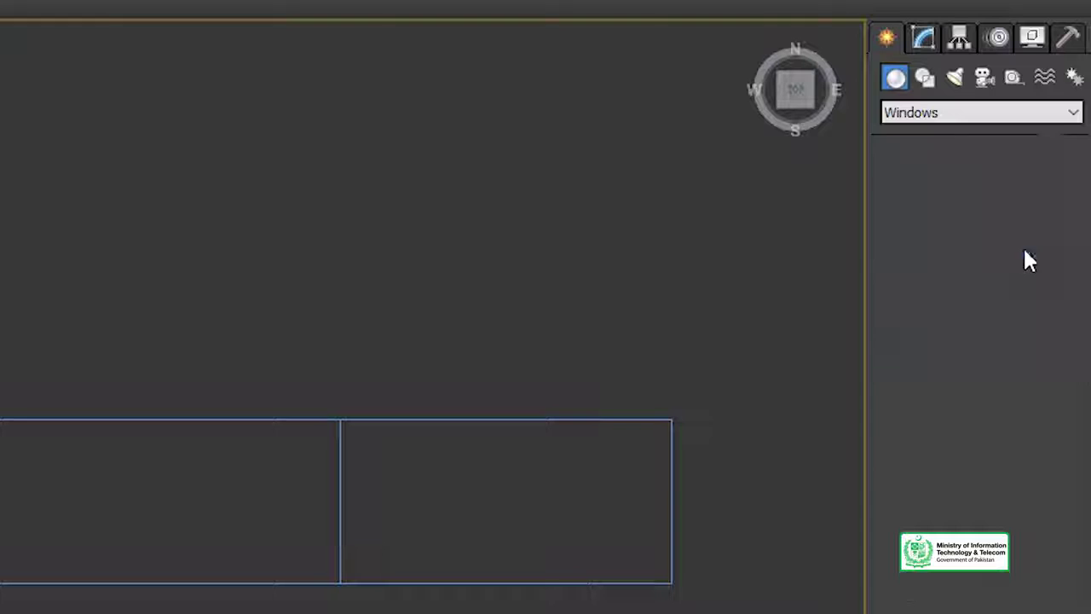
pyautogui.moveTo(197, 296); pyautogui.dragTo(796, 285)
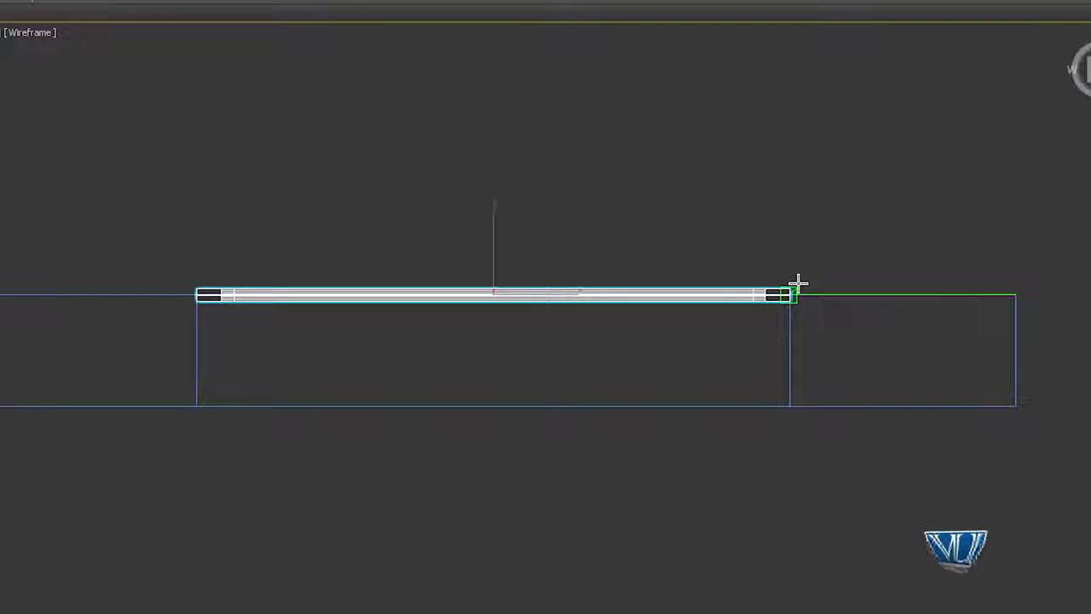
pyautogui.click(792, 414)
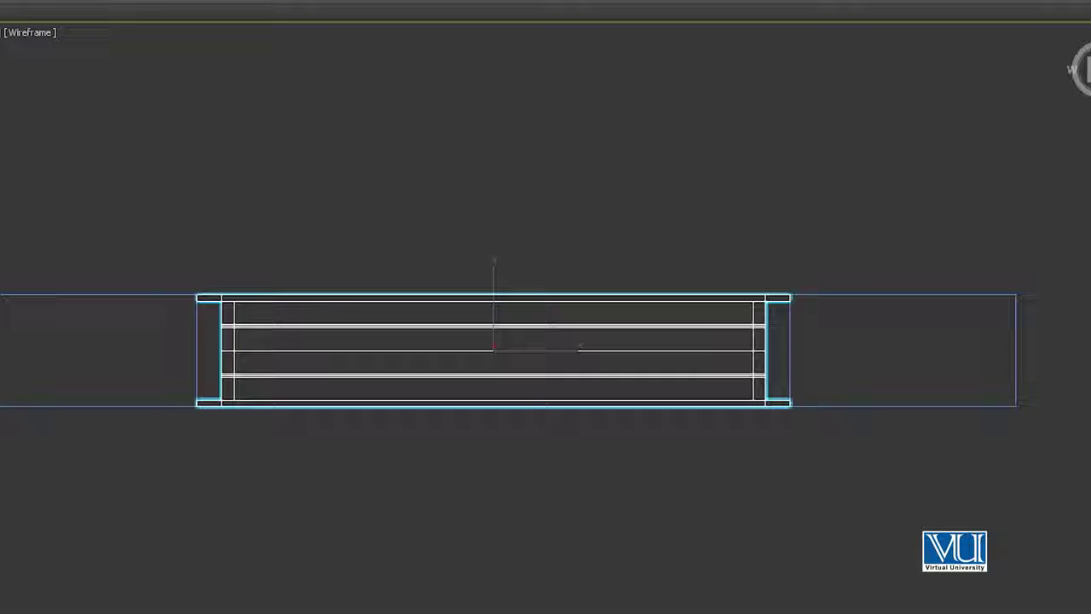
pyautogui.click(604, 340)
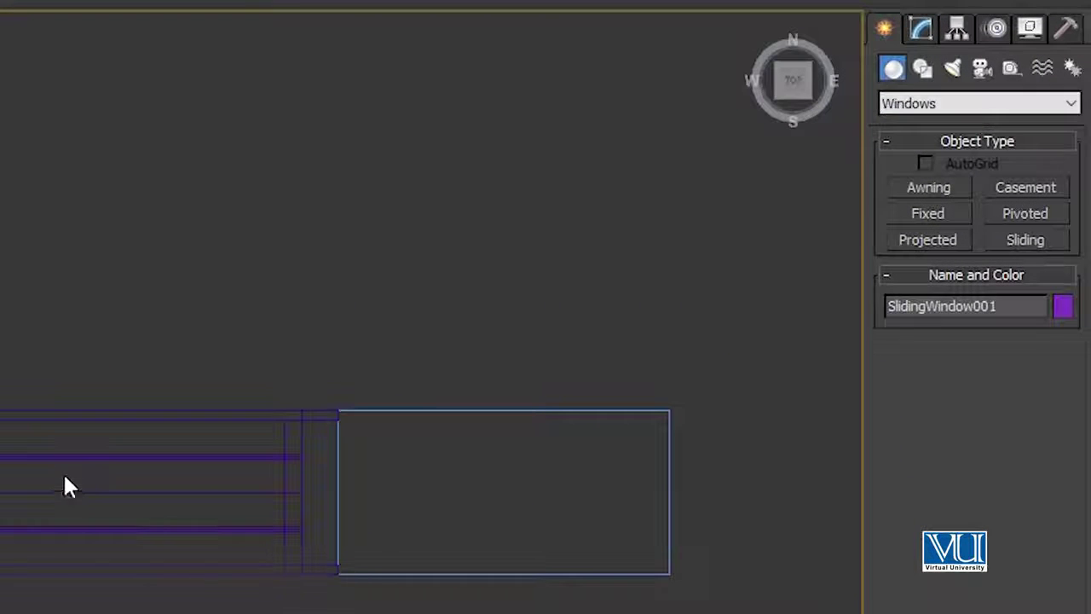
# Set the sliding window's height to 4'0"
pyautogui.click(136, 484)
pyautogui.click(921, 28)
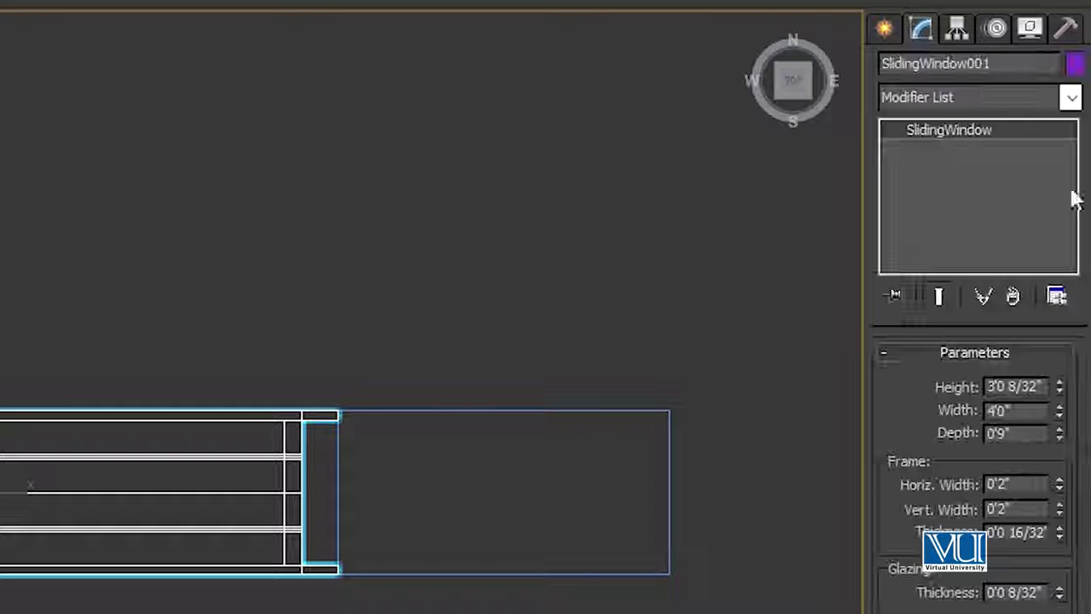
pyautogui.doubleClick(1042, 387)
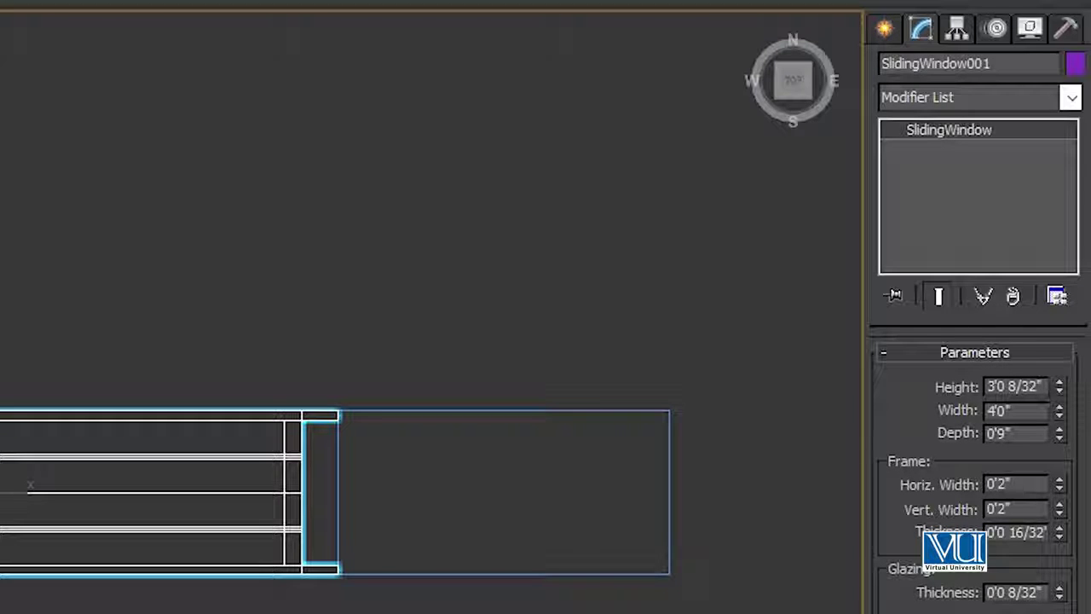
pyautogui.write('4')
pyautogui.press('Return')
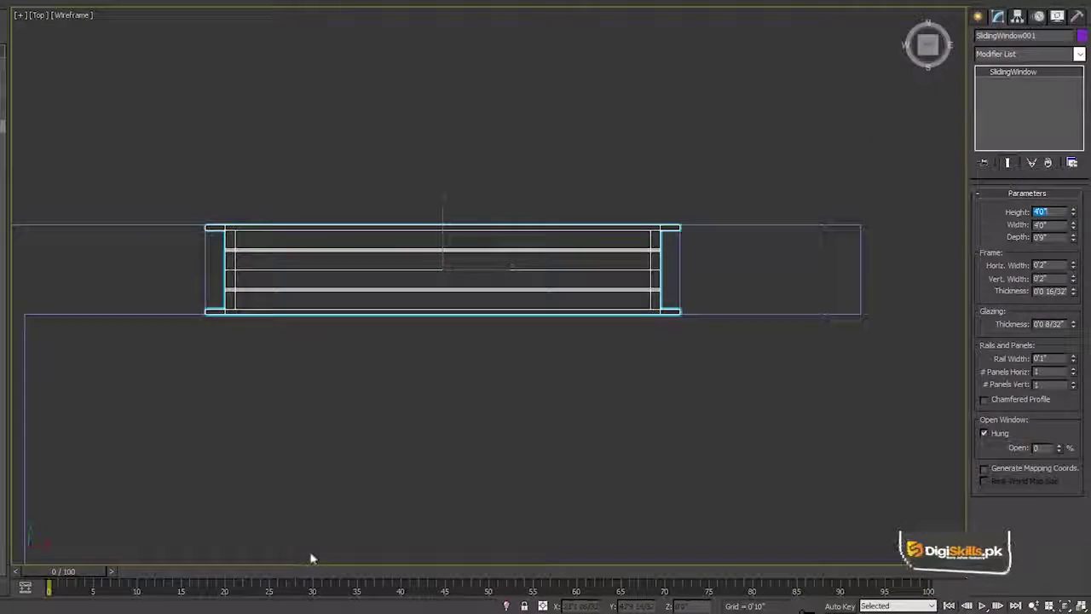
# Lower the sliding window into the wall opening in the perspective view by setting its Z position to 4
pyautogui.hotkey('alt', 'w')
pyautogui.click(584, 350)
pyautogui.hotkey('alt', 'w')
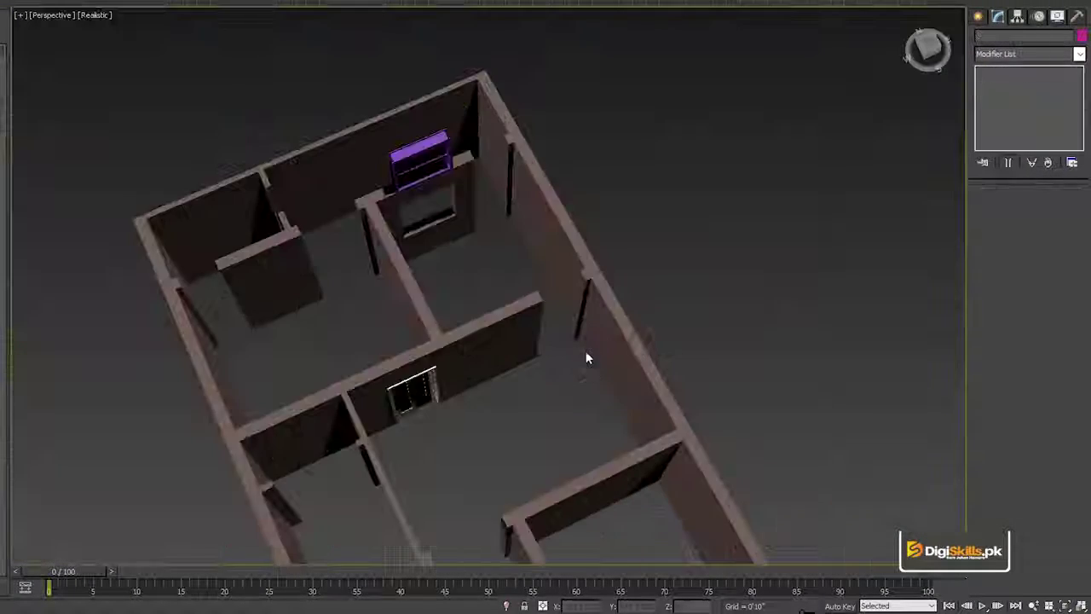
pyautogui.scroll(4, 473, 218)
pyautogui.keyDown('alt'); pyautogui.moveTo(433, 141); pyautogui.dragTo(548, 176, button='middle'); pyautogui.keyUp('alt')
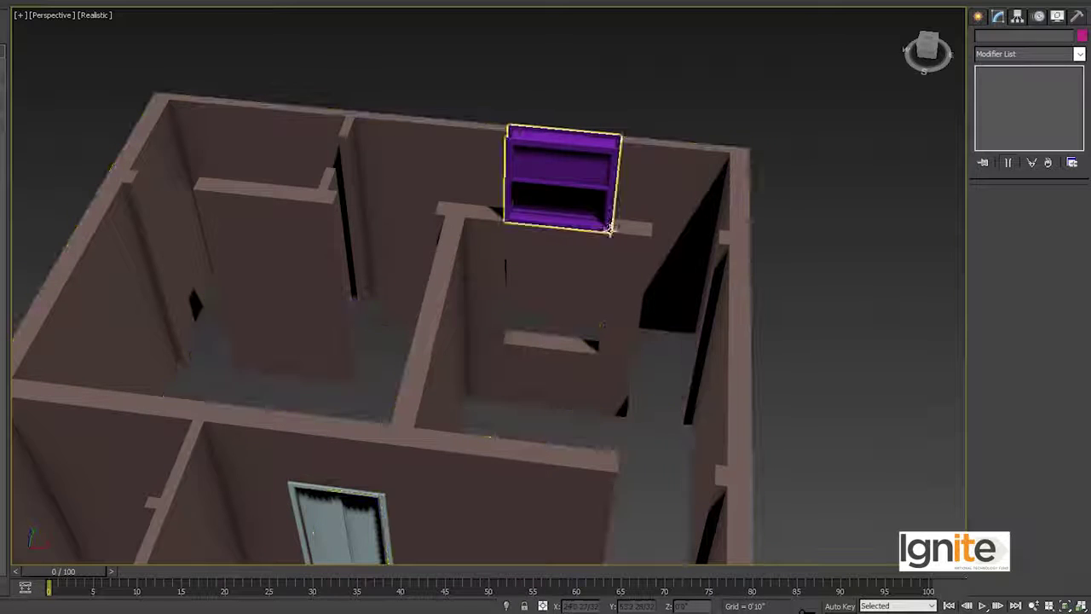
pyautogui.click(566, 185)
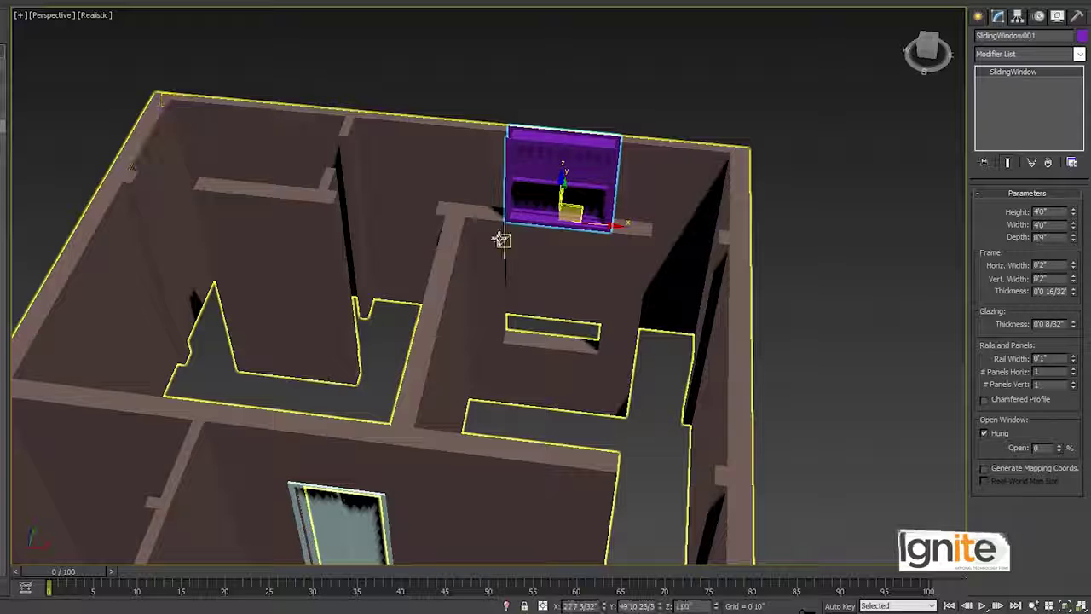
pyautogui.press('n')
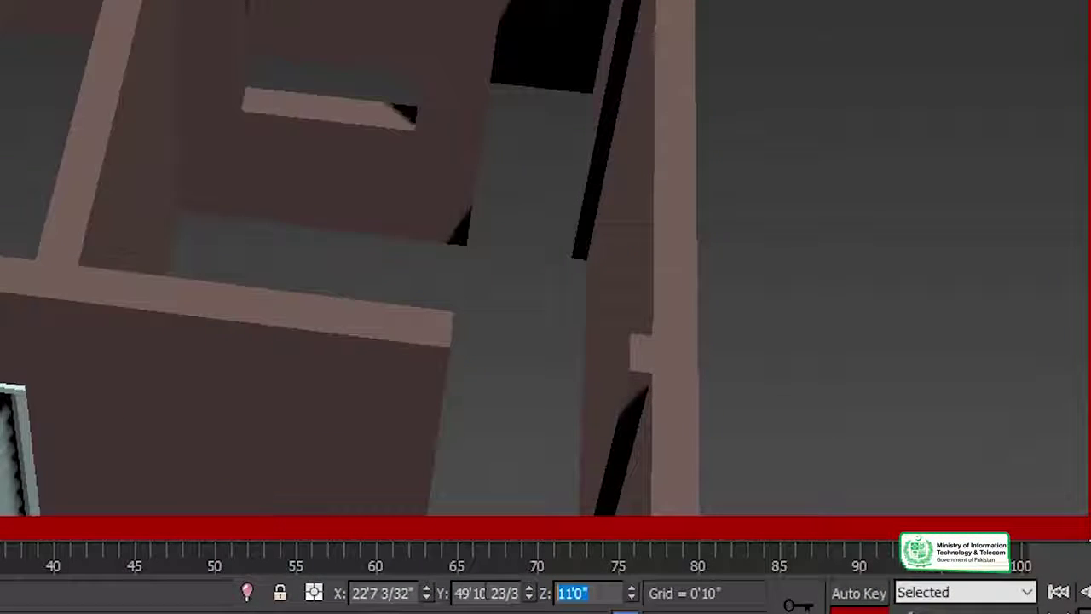
pyautogui.write('4')
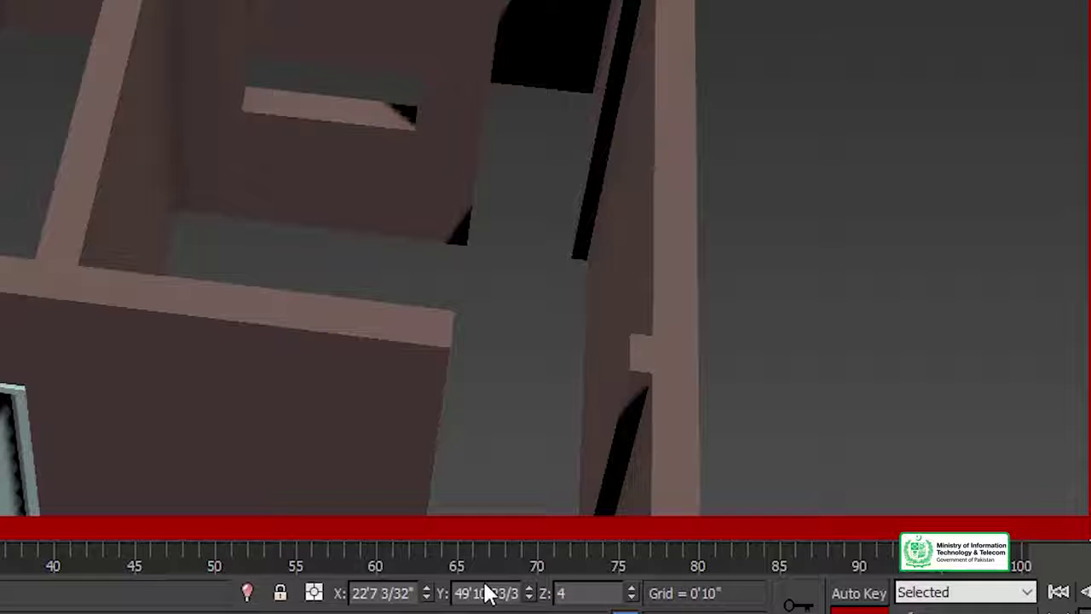
pyautogui.press('Return')
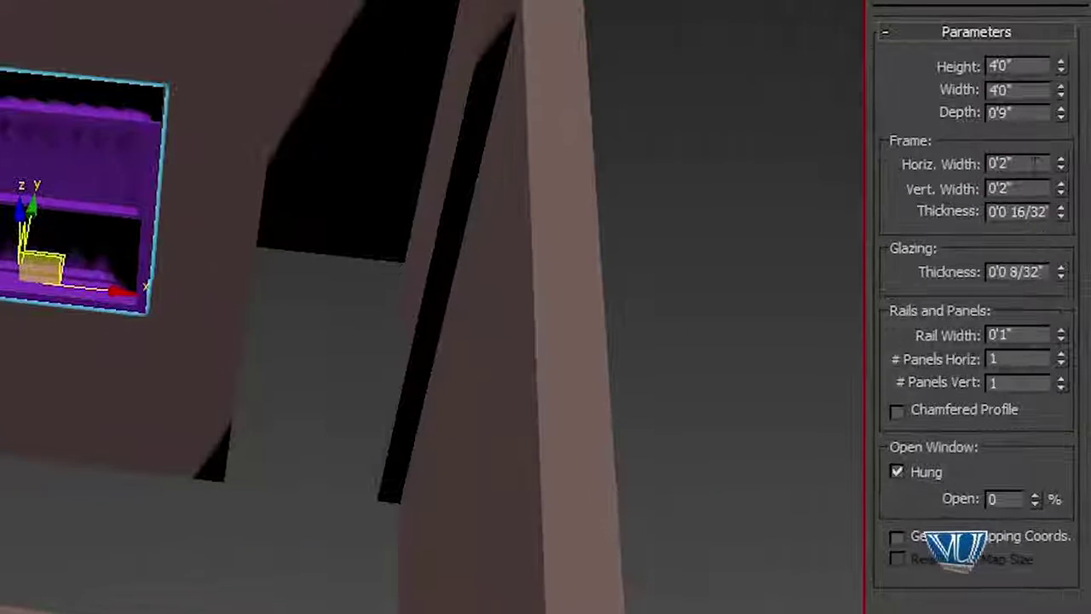
# Set the sliding window's horizontal frame width to 0'2 1/32" and its number of horizontal panels to 22
pyautogui.click(1062, 161)
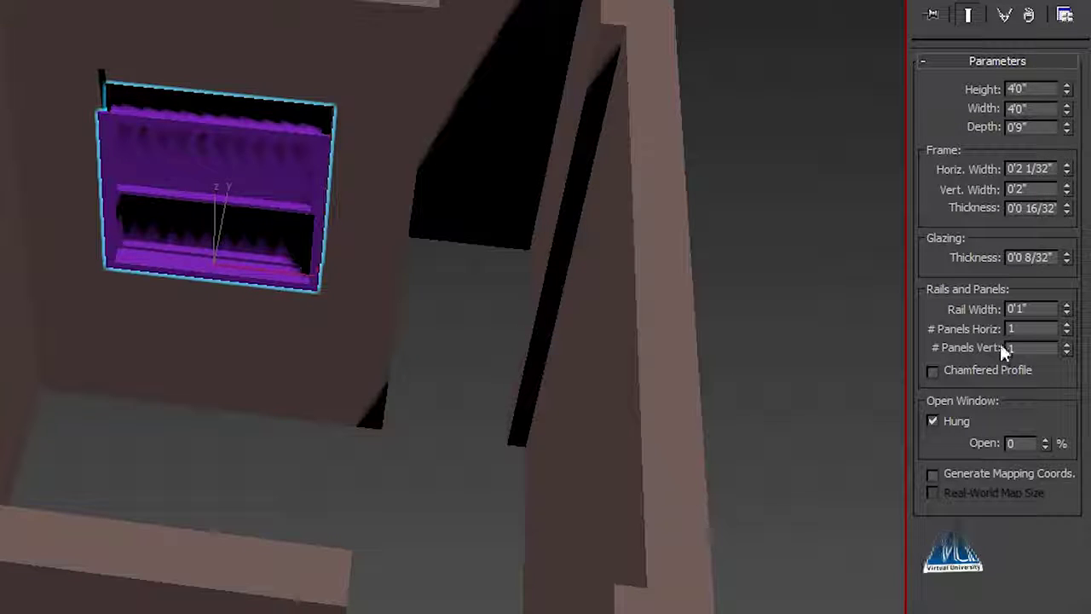
pyautogui.click(1066, 325)
pyautogui.click(1066, 324)
pyautogui.click(1066, 325)
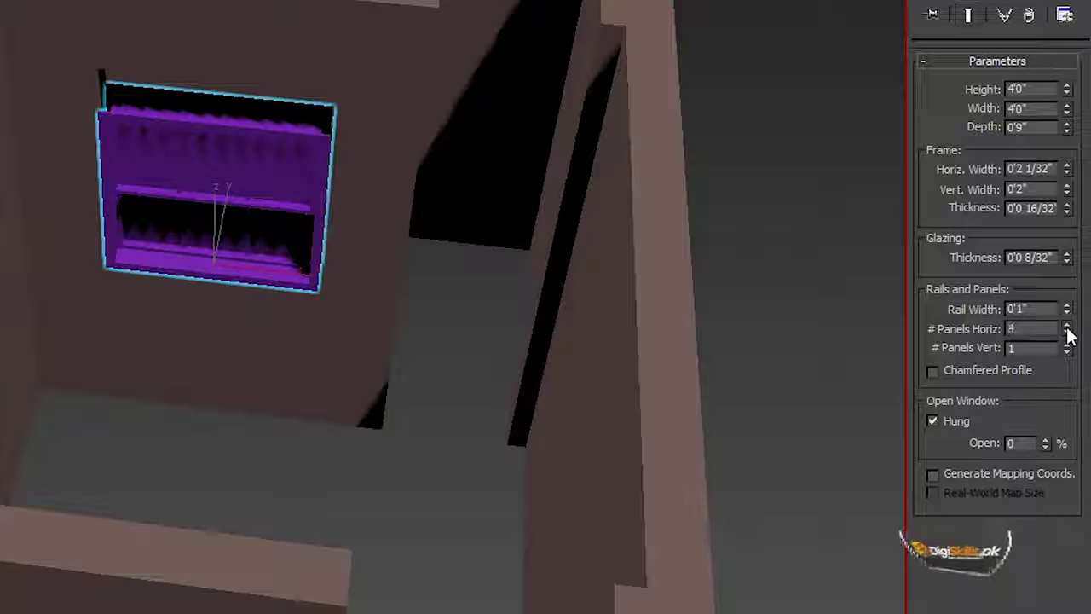
pyautogui.click(1066, 324)
pyautogui.click(1067, 326)
pyautogui.click(1066, 327)
pyautogui.click(1066, 326)
pyautogui.click(1066, 326)
pyautogui.click(1066, 327)
pyautogui.click(1065, 327)
pyautogui.click(1066, 326)
pyautogui.click(1065, 325)
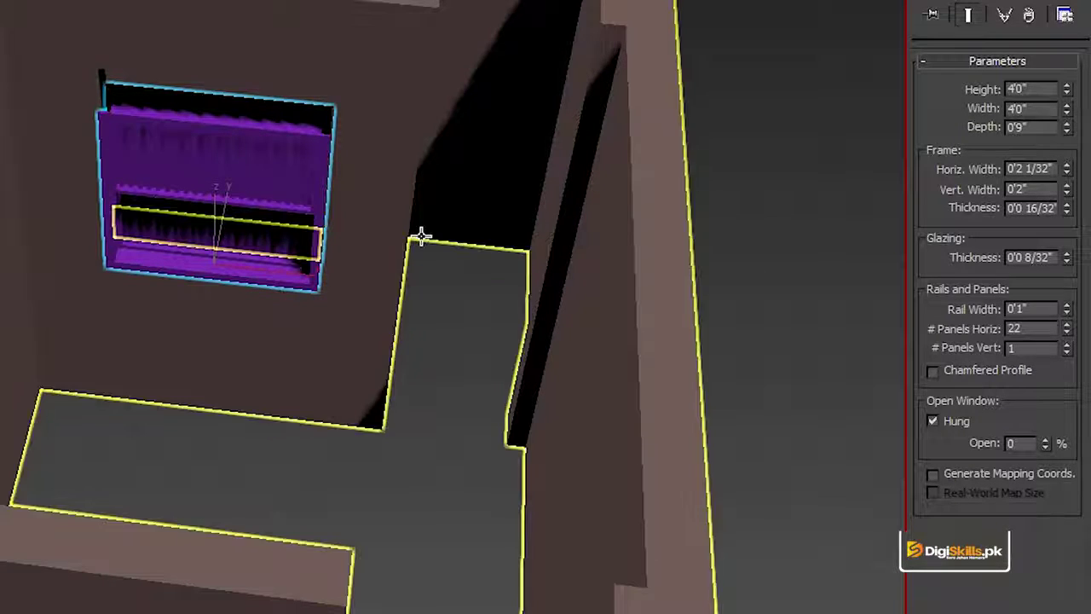
# Examine the placed sliding window and the other rooms of the house in perspective
pyautogui.scroll(-5, 429, 229)
pyautogui.moveTo(281, 287); pyautogui.dragTo(176, 64, button='middle')
pyautogui.scroll(-2, 210, 168)
pyautogui.moveTo(86, 91); pyautogui.dragTo(123, 220, button='middle')
pyautogui.moveTo(22, 196); pyautogui.dragTo(98, 251, button='middle')
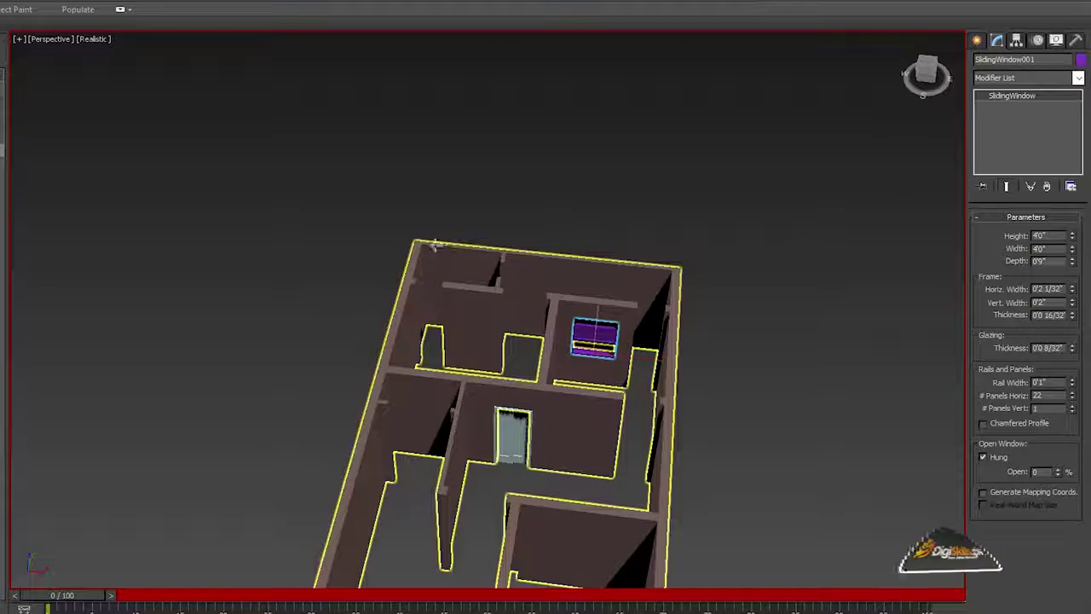
pyautogui.scroll(2, 437, 291)
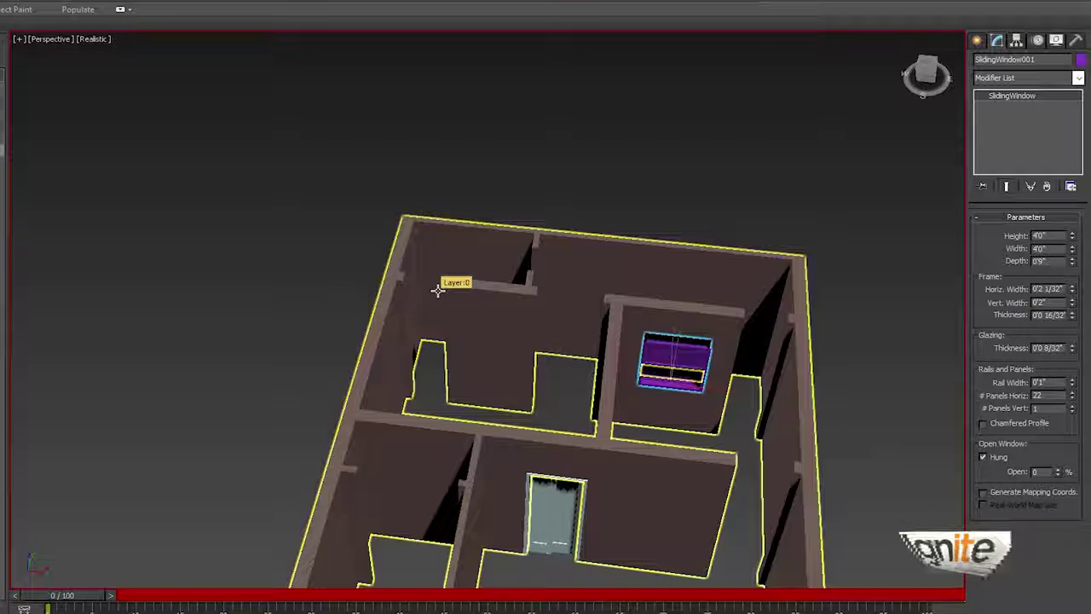